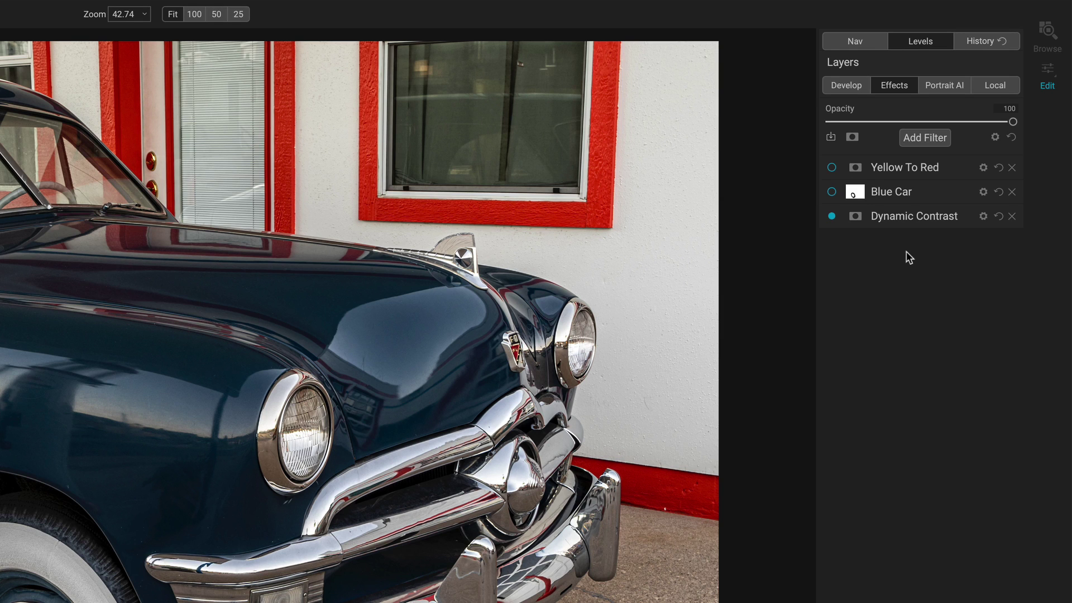
Add a Replace Color filter and sample the dark blue paint on the car's hood as its target color
left_click(927, 138)
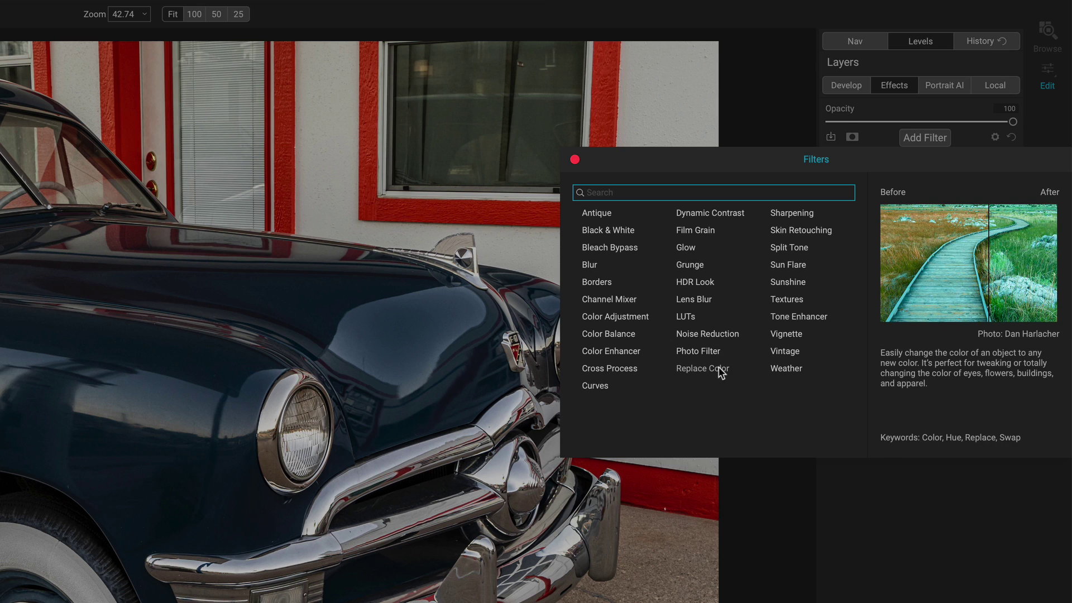
left_click(703, 369)
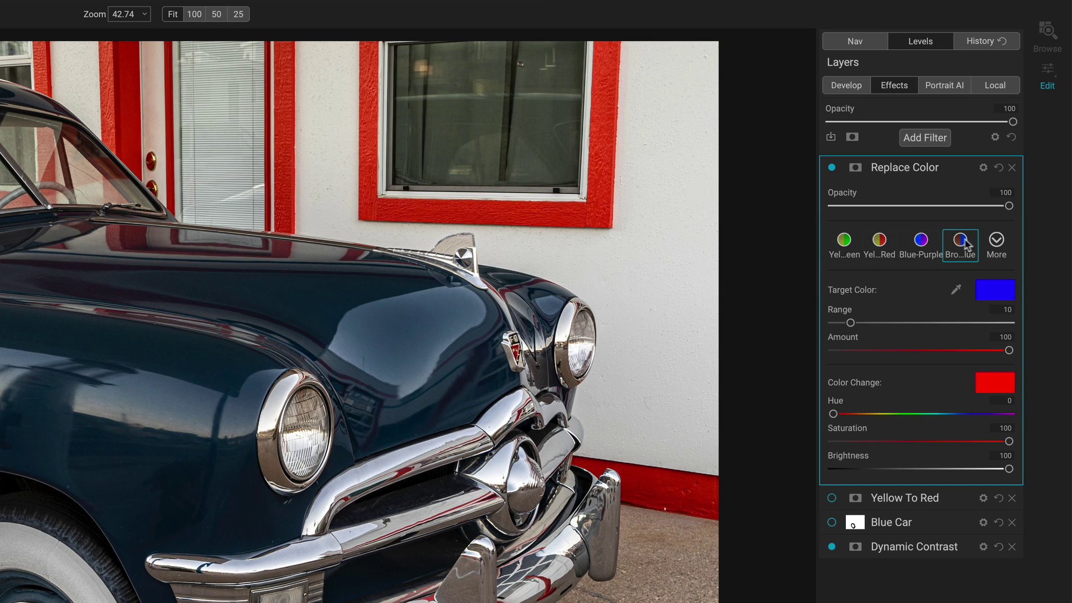
left_click(997, 241)
left_click(997, 244)
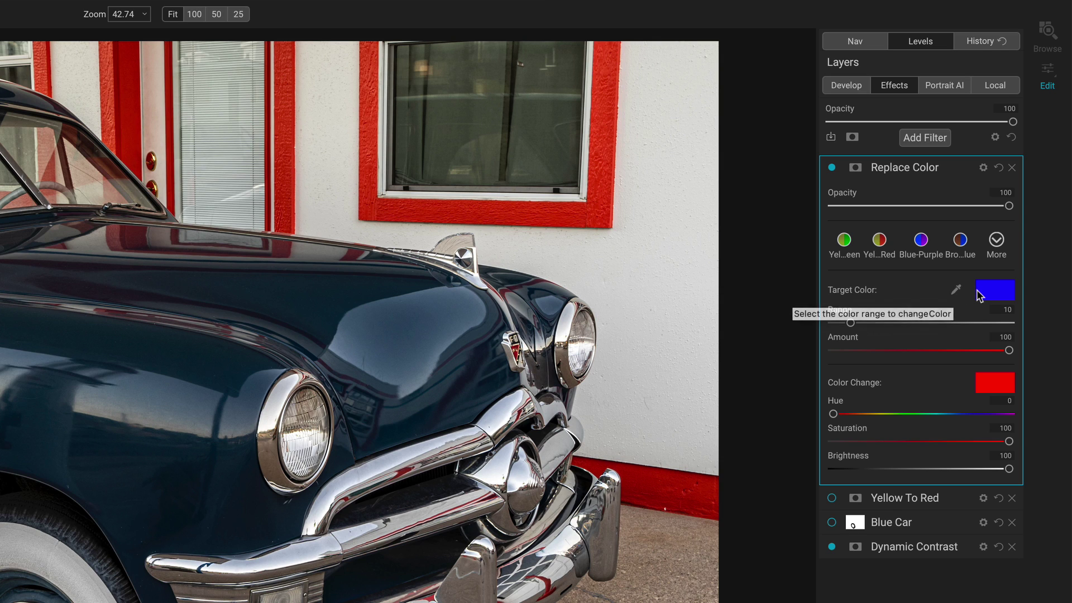
left_click(957, 290)
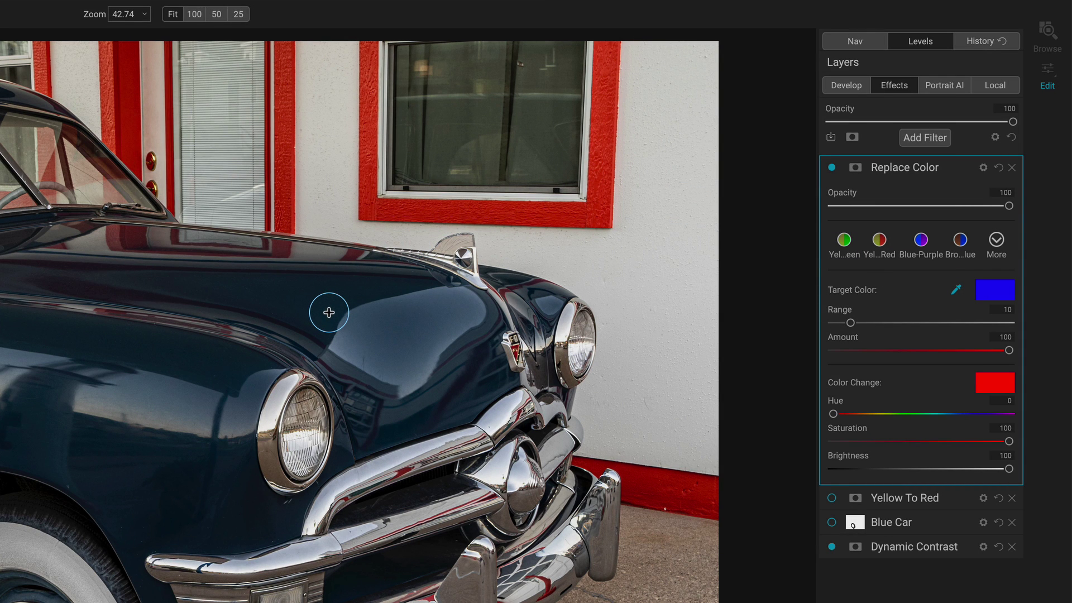
left_click(329, 312)
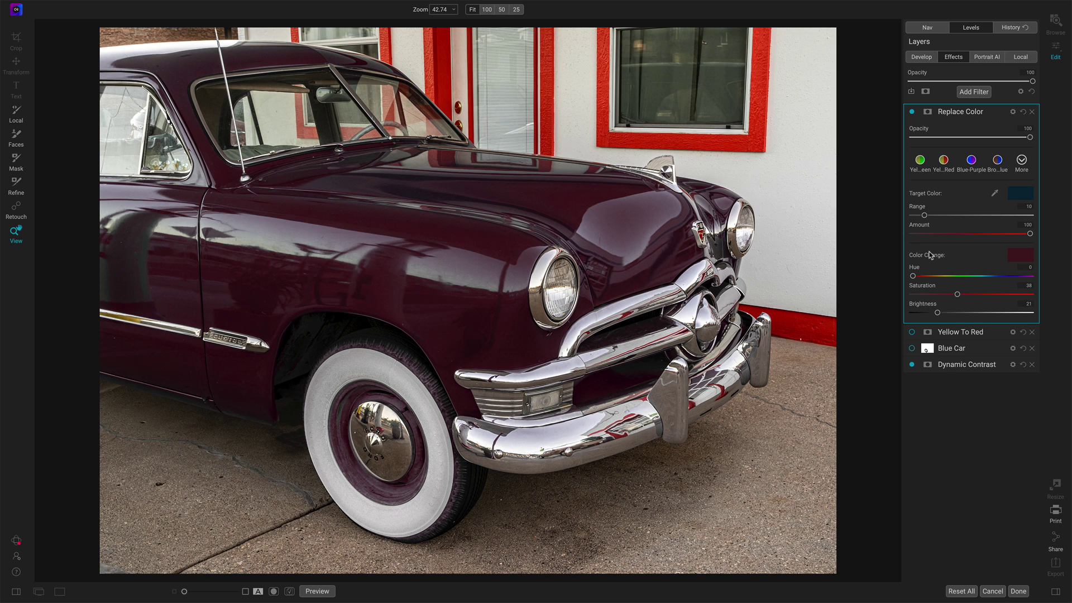
left_click(1025, 195)
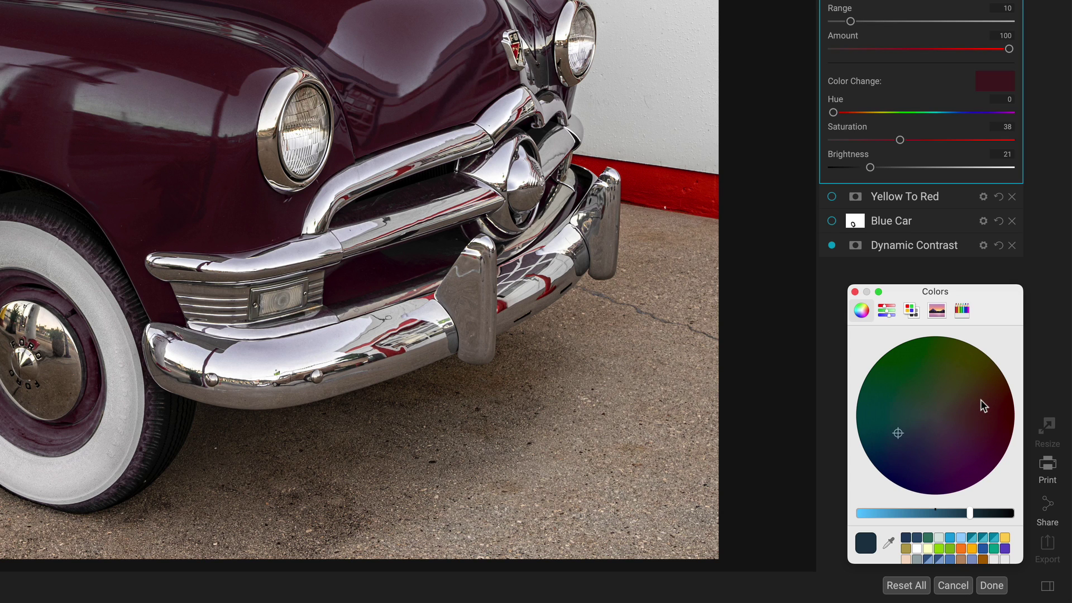
left_click(855, 292)
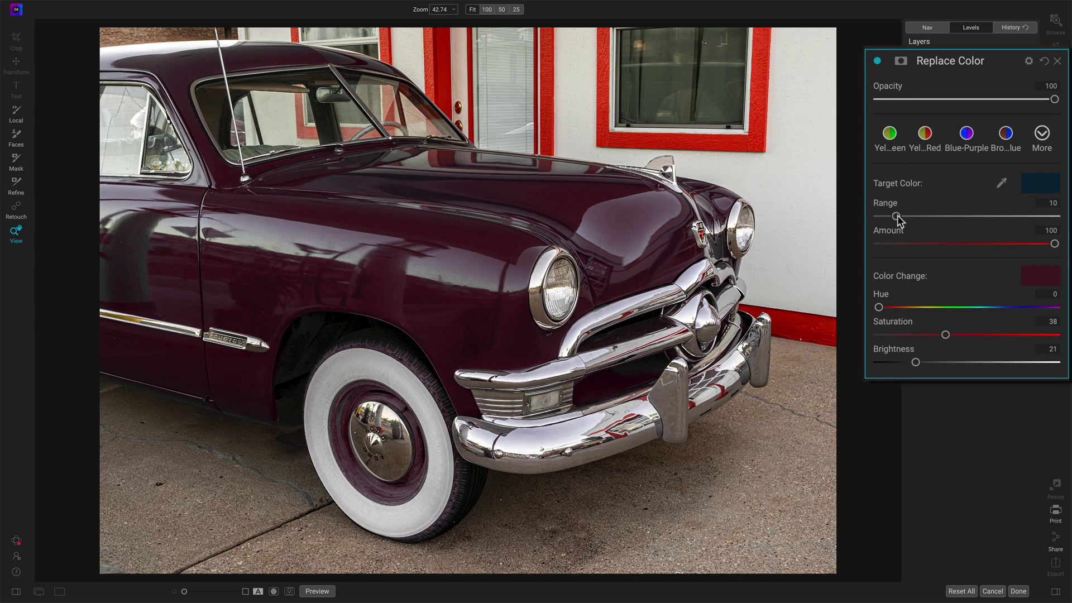
Try the target color's Range at 0 and at much higher values, ending at 54, while checking the car's paint
left_click_drag(897, 216, 897, 217)
left_click_drag(897, 216, 869, 217)
left_click(386, 188)
left_click_drag(426, 203, 561, 295)
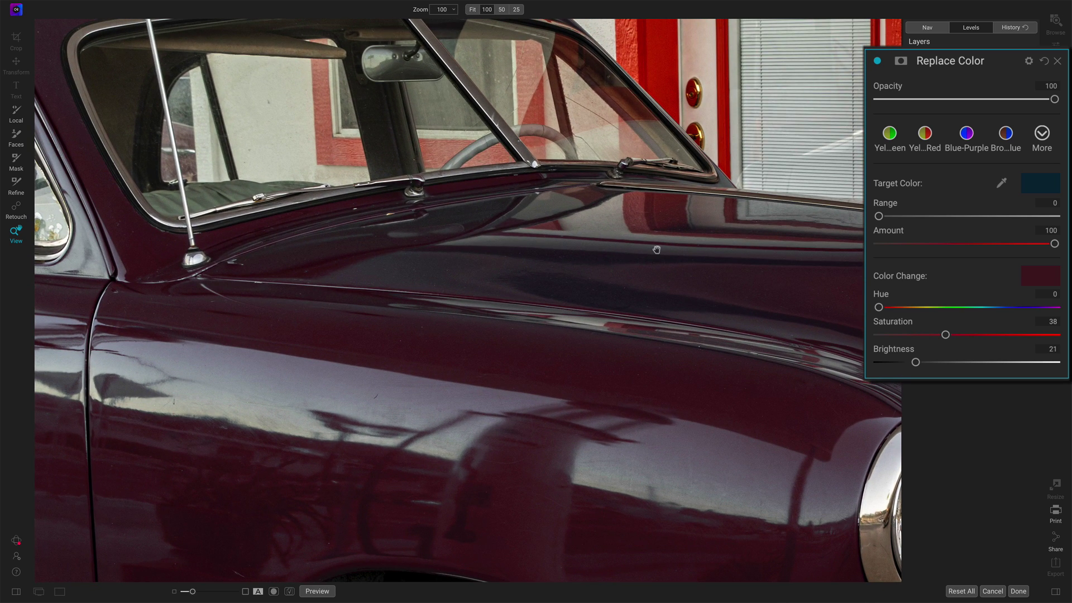
left_click_drag(878, 216, 1034, 224)
left_click_drag(1038, 218, 946, 218)
key("ctrl+0")
left_click_drag(943, 217, 973, 222)
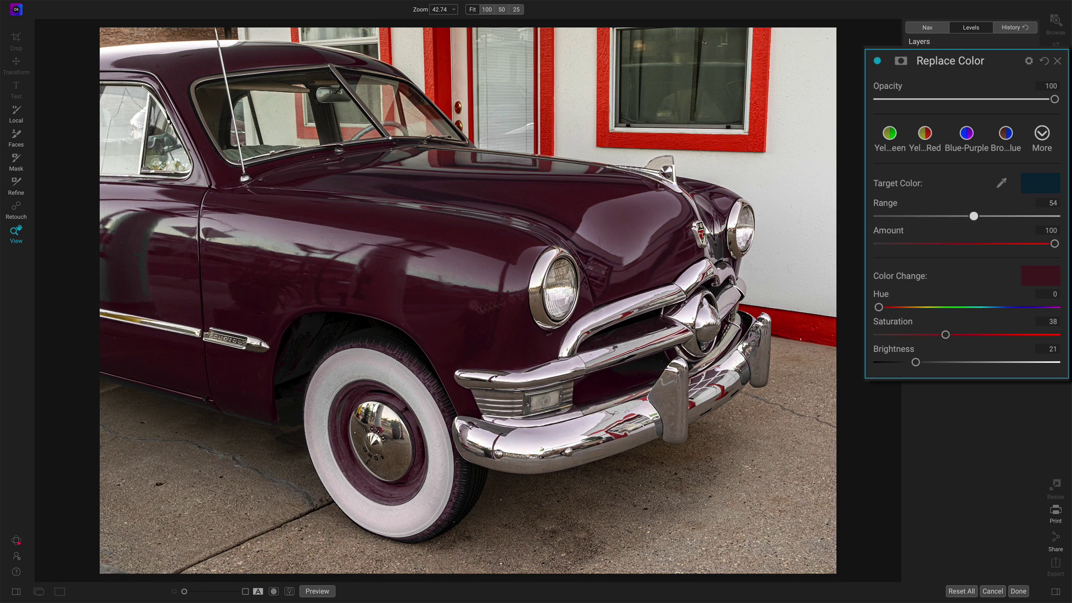
Lower the Range to 40, comparing the color spill on the whitewall tire with the filter off and on
left_click(341, 397)
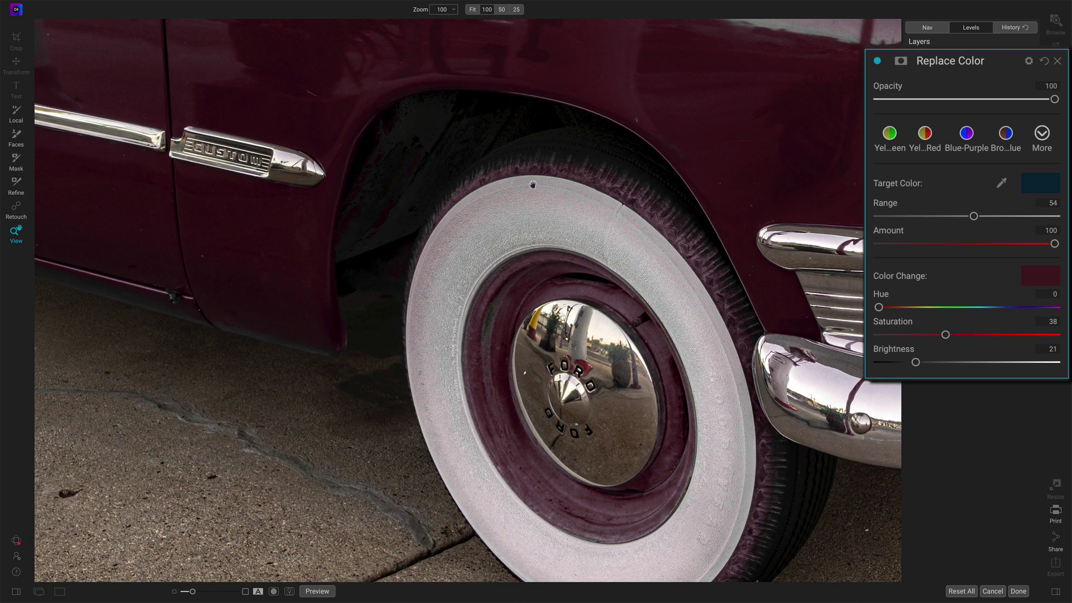
mouse_move(975, 217)
left_mouse_down()
mouse_move(879, 221)
mouse_move(1034, 219)
mouse_move(880, 221)
mouse_move(958, 216)
left_mouse_up()
left_click(878, 61)
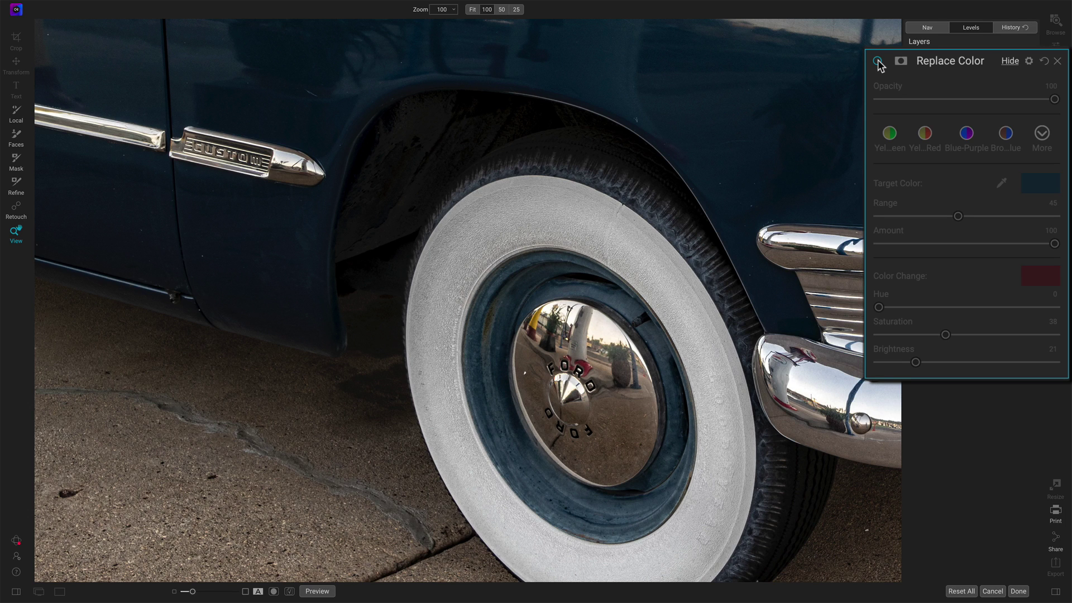
left_click(878, 61)
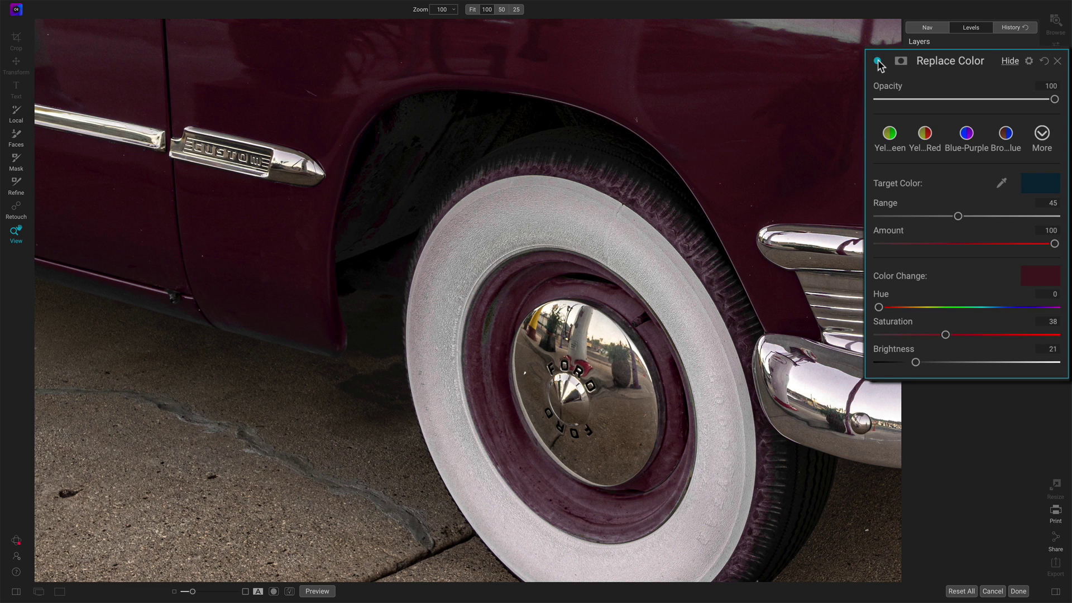
mouse_move(959, 218)
left_mouse_down()
mouse_move(911, 219)
mouse_move(956, 220)
left_mouse_up()
mouse_move(956, 220)
left_mouse_down()
mouse_move(964, 217)
mouse_move(950, 219)
left_mouse_up()
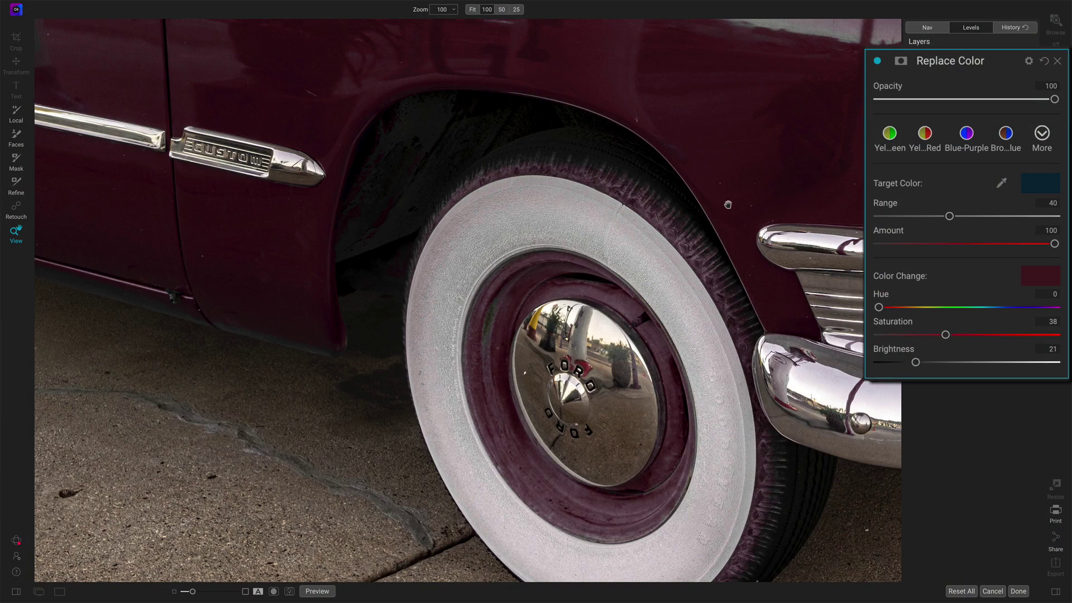
key("ctrl+0")
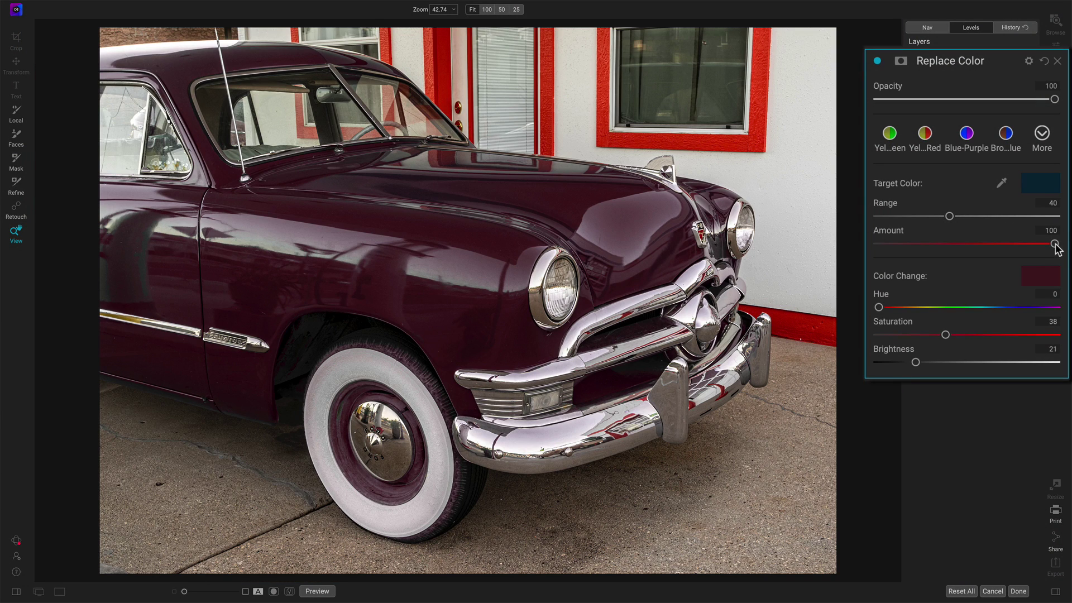
Try reduced Amount values for the color replacement and return the Amount to 100
left_click_drag(1055, 243, 951, 254)
left_click_drag(991, 244, 894, 244)
left_click_drag(879, 244, 1063, 247)
mouse_move(1054, 244)
left_mouse_down()
mouse_move(959, 248)
mouse_move(1014, 247)
left_mouse_up()
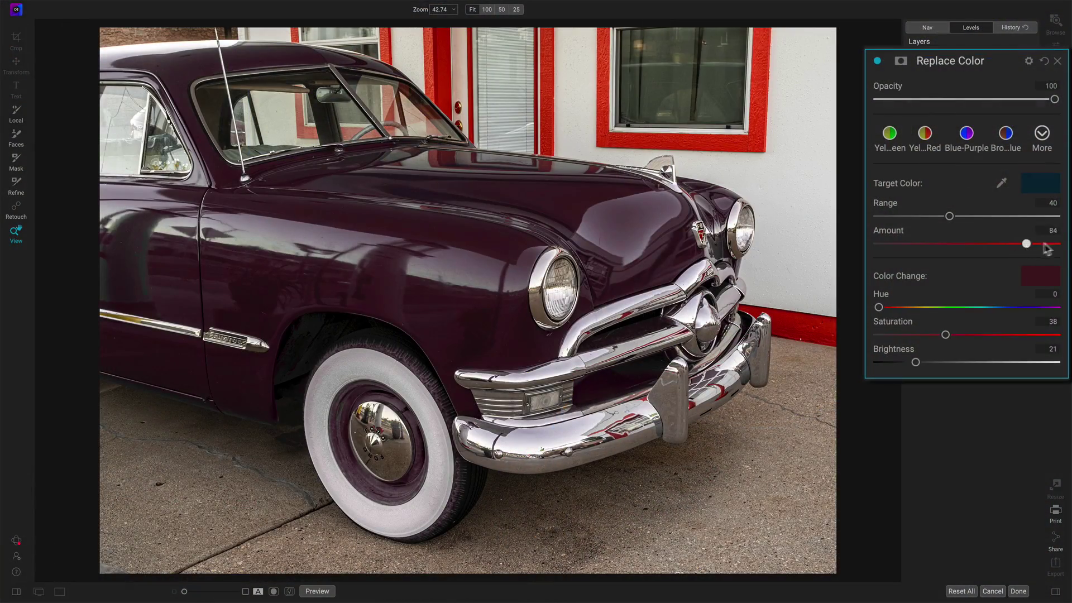
mouse_move(1044, 244)
left_mouse_down()
mouse_move(1057, 244)
mouse_move(994, 246)
left_mouse_up()
left_click_drag(995, 244, 1055, 244)
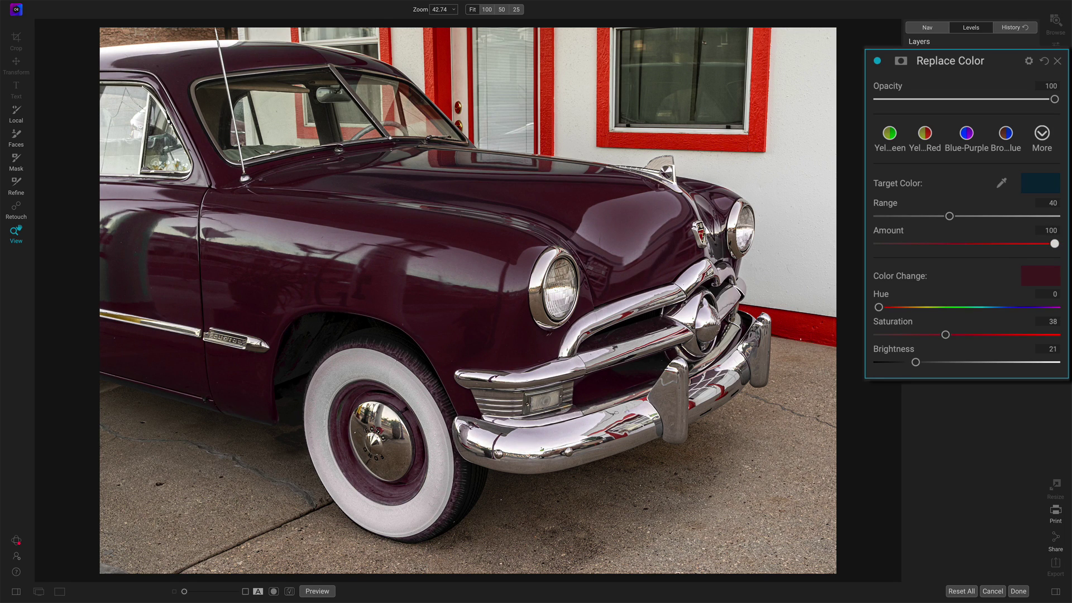
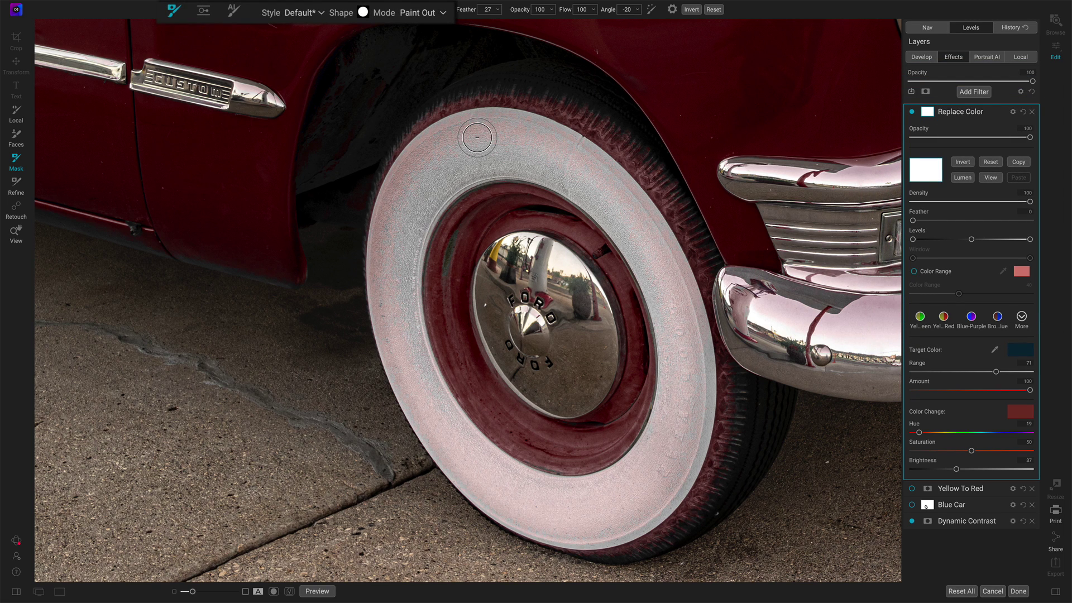
Paint the color change out of the upper whitewall and tire tread with a brush of size 300
key("bracketright")
key("bracketright")
key("bracketright")
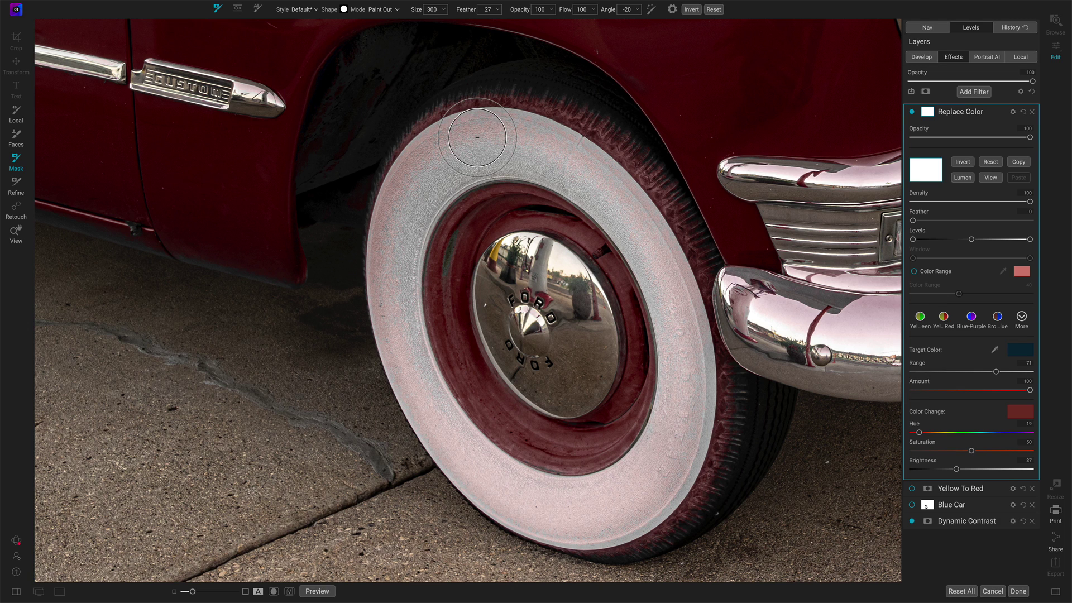
mouse_move(477, 137)
left_mouse_down()
mouse_move(453, 127)
mouse_move(413, 154)
mouse_move(391, 192)
mouse_move(379, 302)
mouse_move(388, 365)
mouse_move(407, 410)
mouse_move(481, 493)
mouse_move(508, 508)
mouse_move(402, 378)
mouse_move(495, 486)
mouse_move(539, 505)
mouse_move(599, 502)
mouse_move(548, 515)
mouse_move(623, 508)
mouse_move(662, 480)
mouse_move(642, 486)
mouse_move(690, 388)
mouse_move(682, 277)
mouse_move(634, 202)
mouse_move(506, 112)
mouse_move(538, 101)
mouse_move(606, 145)
left_mouse_up()
Mask out the tread under the fender with a size 200 brush and the edge-aware Perfect Brush enabled
key("bracketleft")
key("bracketleft")
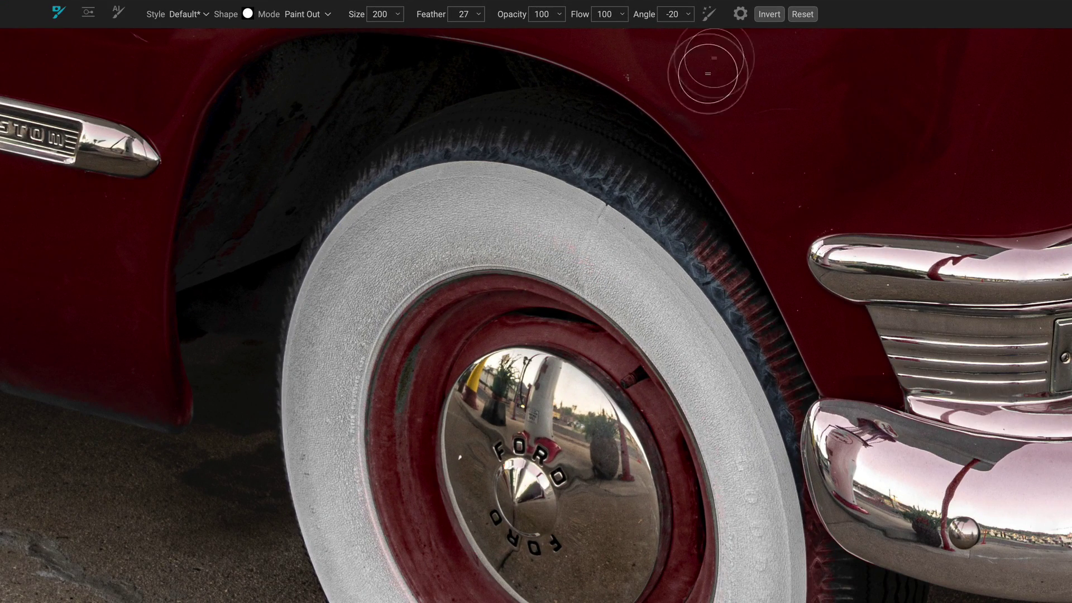
left_click(709, 14)
mouse_move(698, 248)
left_mouse_down()
mouse_move(730, 275)
mouse_move(701, 252)
mouse_move(761, 335)
mouse_move(723, 334)
left_mouse_up()
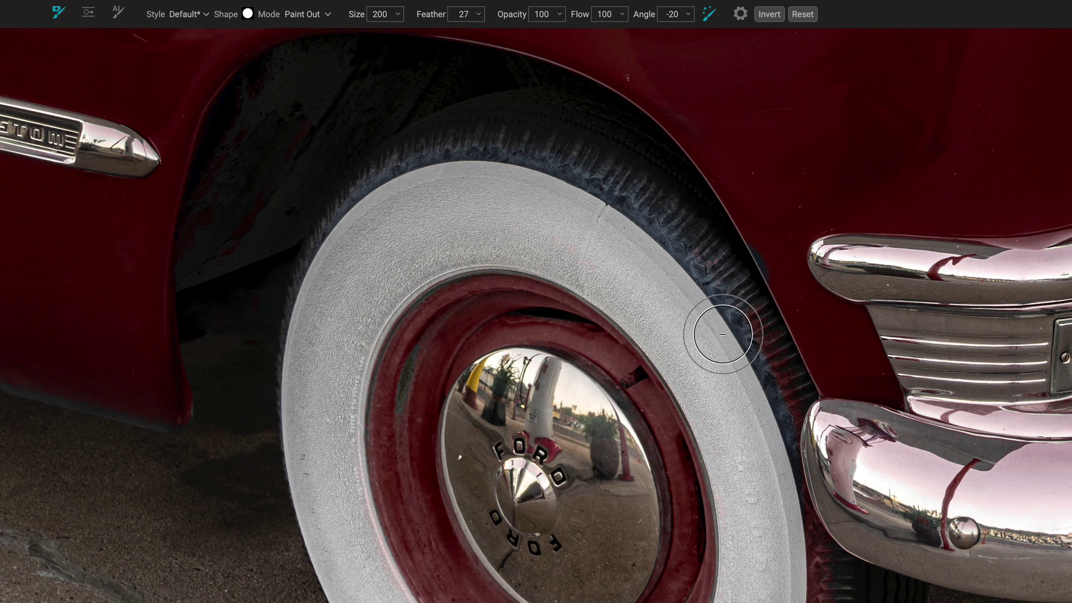
Paint out the remaining red tint along the tread beside the bumper and at the tire's base with a smaller brush
key("bracketleft")
key("bracketleft")
key("bracketleft")
key("bracketleft")
key("bracketleft")
key("bracketleft")
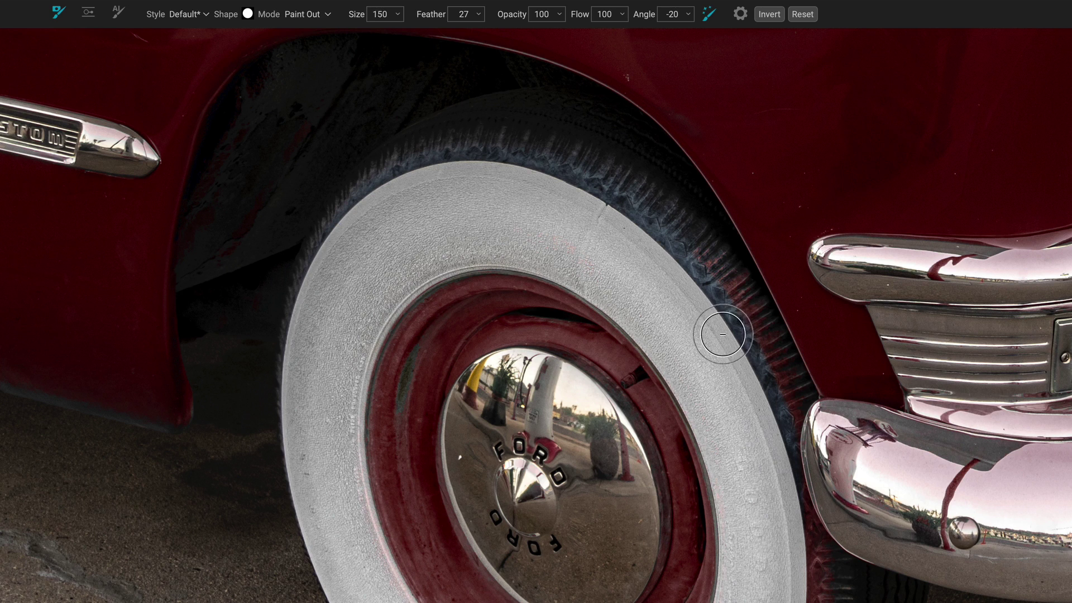
mouse_move(722, 334)
left_mouse_down()
mouse_move(702, 249)
mouse_move(750, 316)
mouse_move(739, 286)
mouse_move(790, 396)
mouse_move(790, 522)
left_mouse_up()
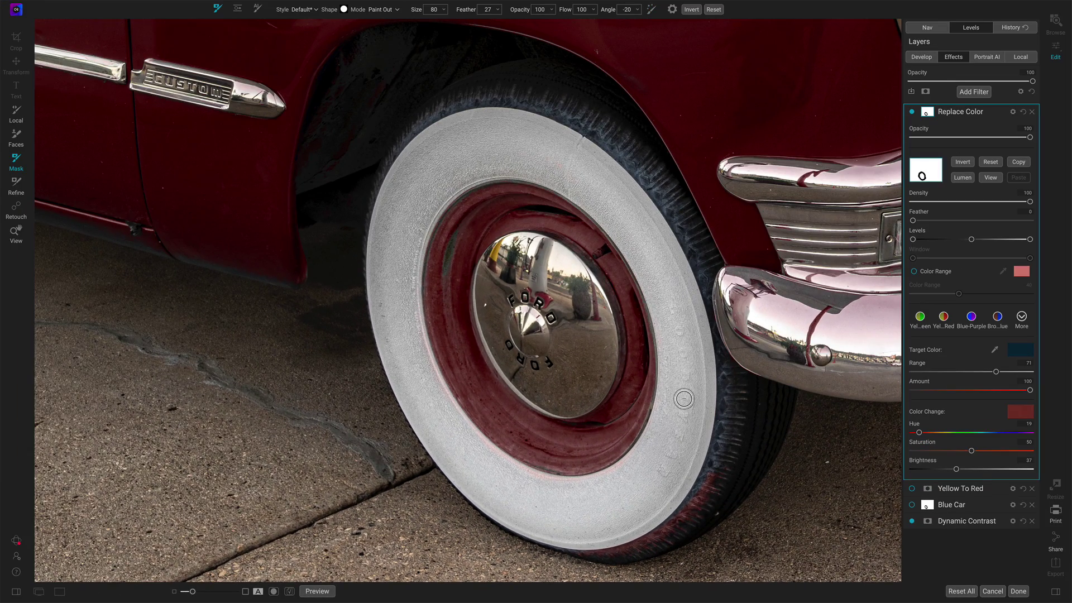
mouse_move(717, 556)
left_mouse_down()
mouse_move(718, 460)
mouse_move(704, 497)
mouse_move(667, 534)
mouse_move(588, 553)
mouse_move(625, 553)
mouse_move(702, 515)
left_mouse_up()
Display the filter's mask and paint out the gaps along the whitewall's inner edge around the wheel rim
left_click(992, 178)
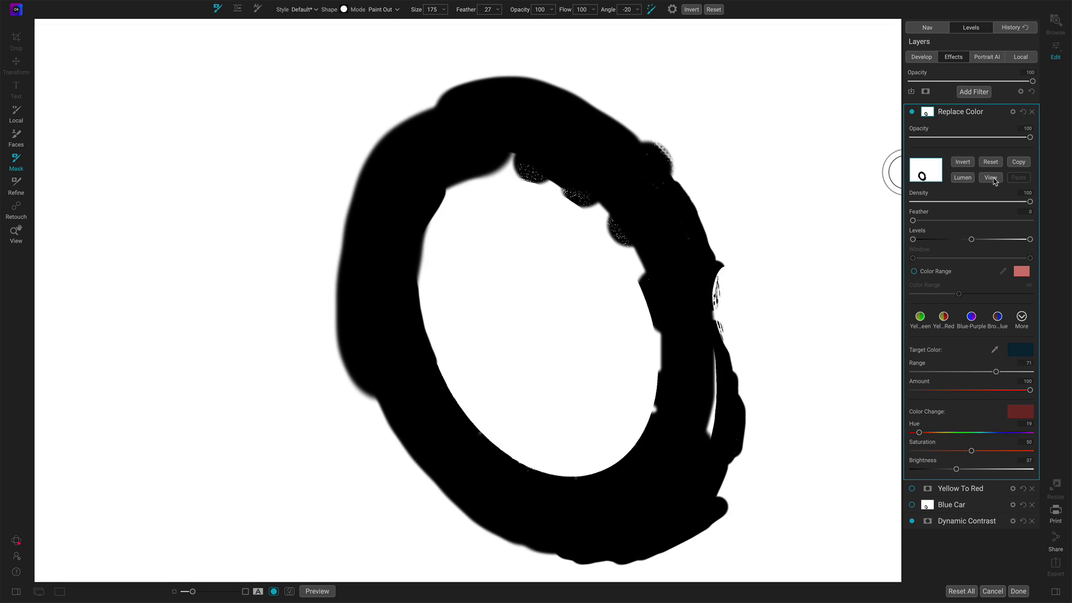
left_click(993, 179)
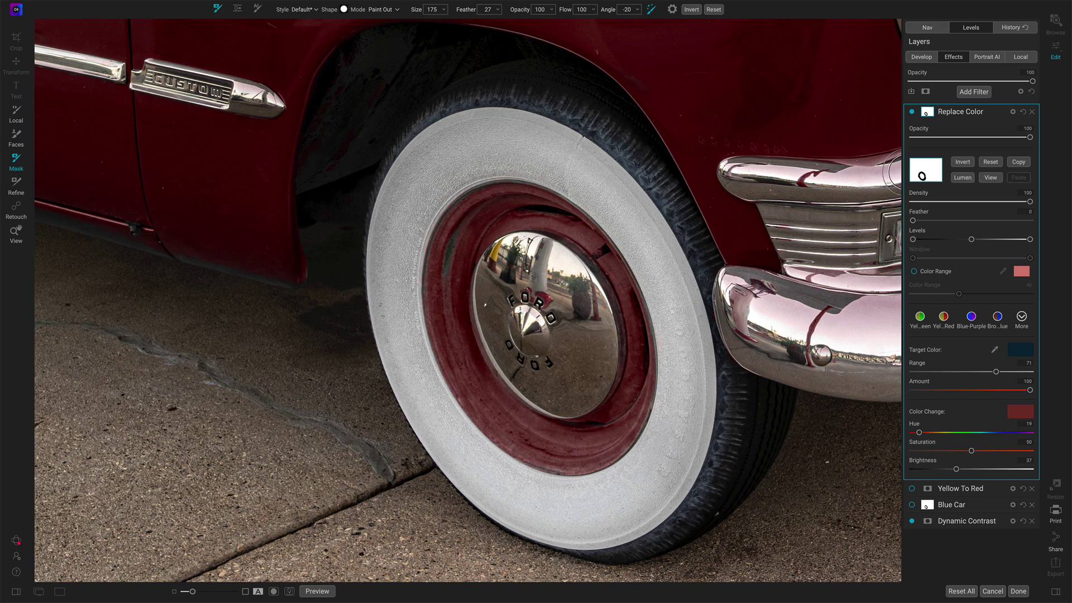
mouse_move(489, 164)
left_mouse_down()
mouse_move(563, 178)
mouse_move(595, 200)
mouse_move(524, 165)
mouse_move(479, 184)
left_mouse_up()
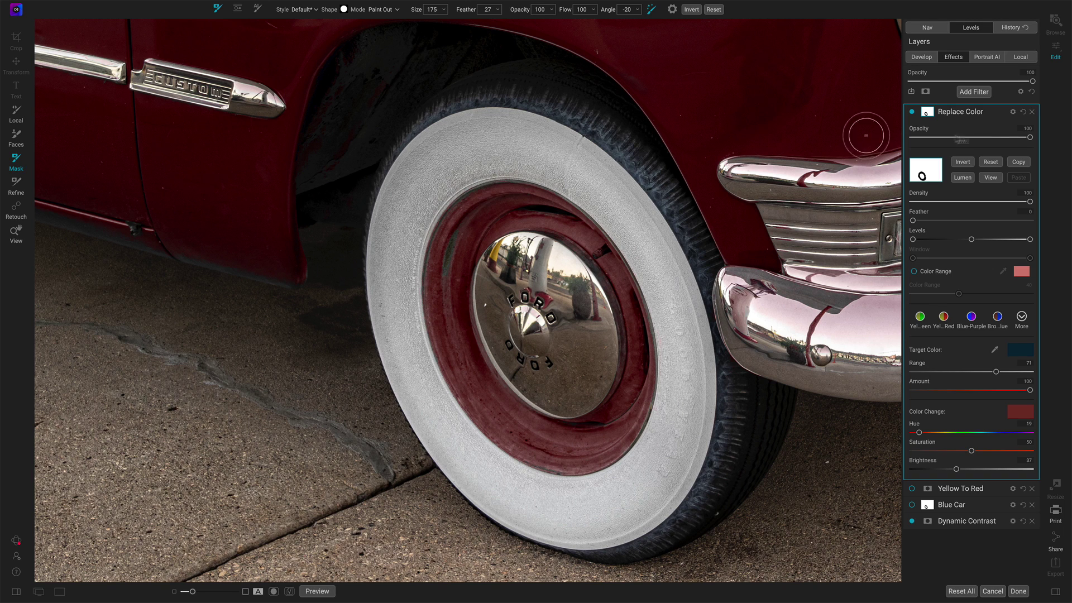
left_click(991, 177)
mouse_move(572, 182)
left_mouse_down()
mouse_move(643, 254)
mouse_move(666, 315)
mouse_move(670, 412)
left_mouse_up()
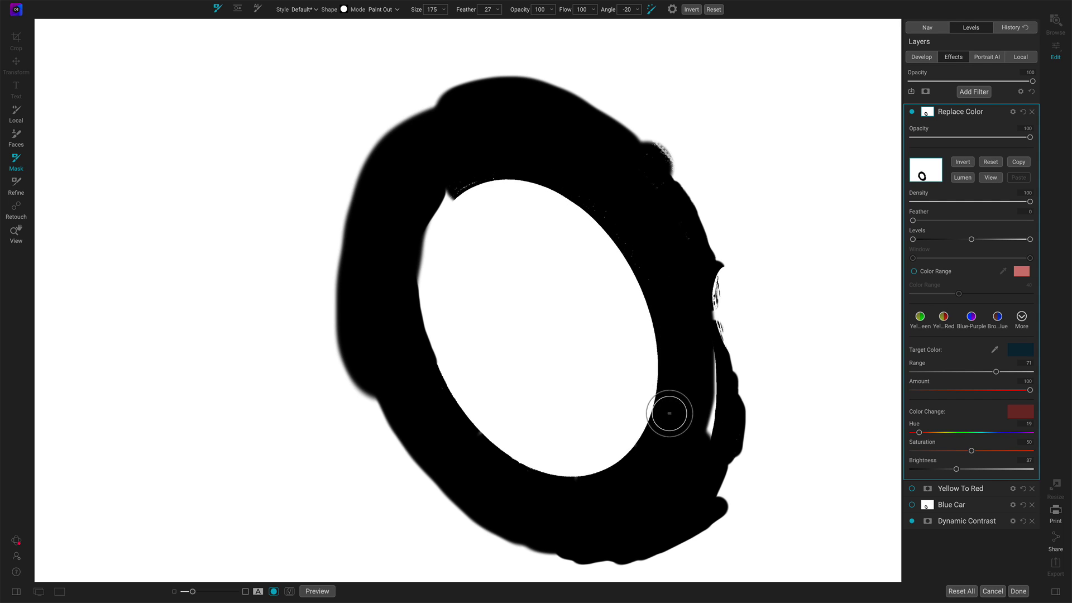
mouse_move(456, 180)
left_mouse_down()
mouse_move(438, 189)
mouse_move(413, 244)
mouse_move(427, 373)
left_mouse_up()
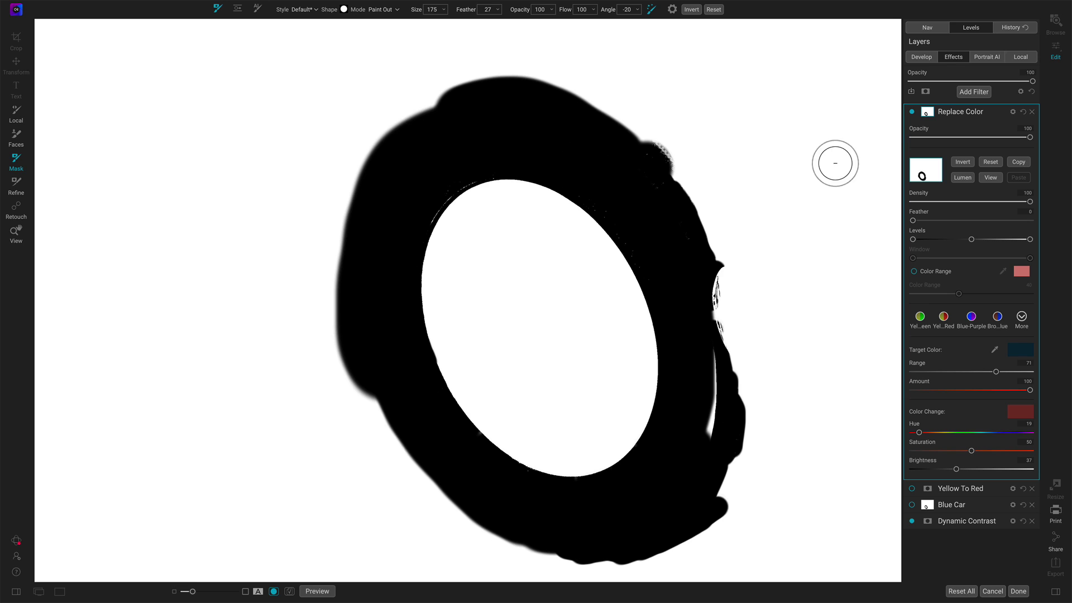
left_click(988, 178)
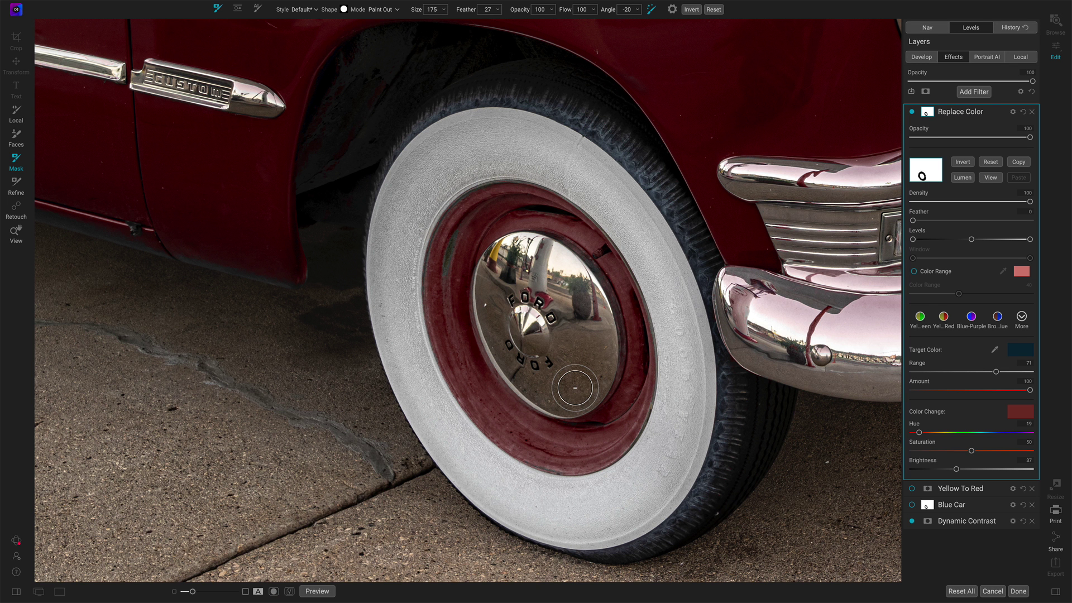
Compare the wheel and the whole car with the Replace Color filter switched off and on
left_click(914, 112)
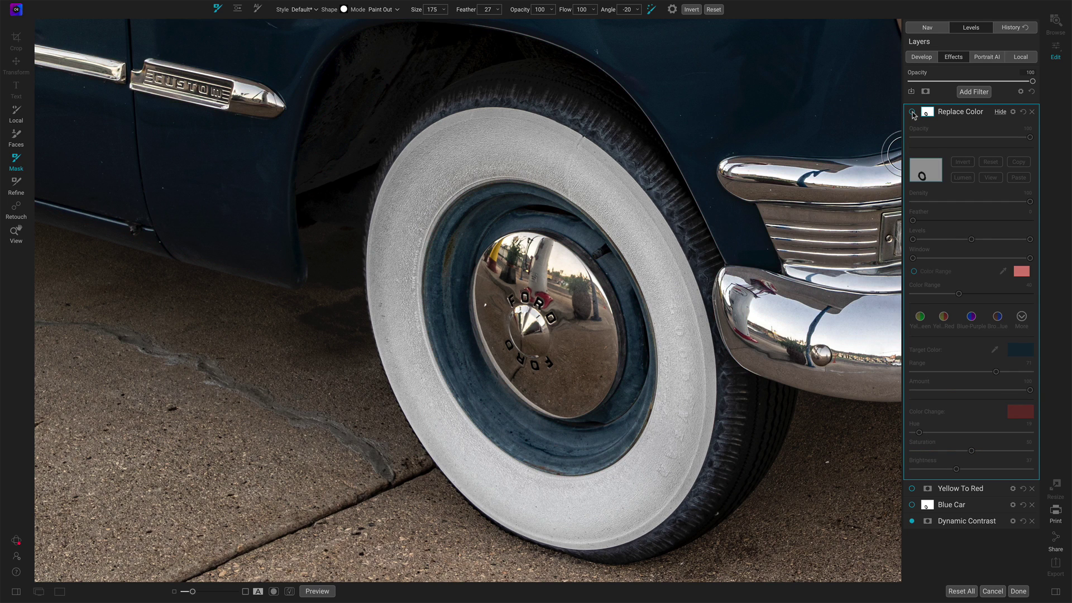
left_click(913, 113)
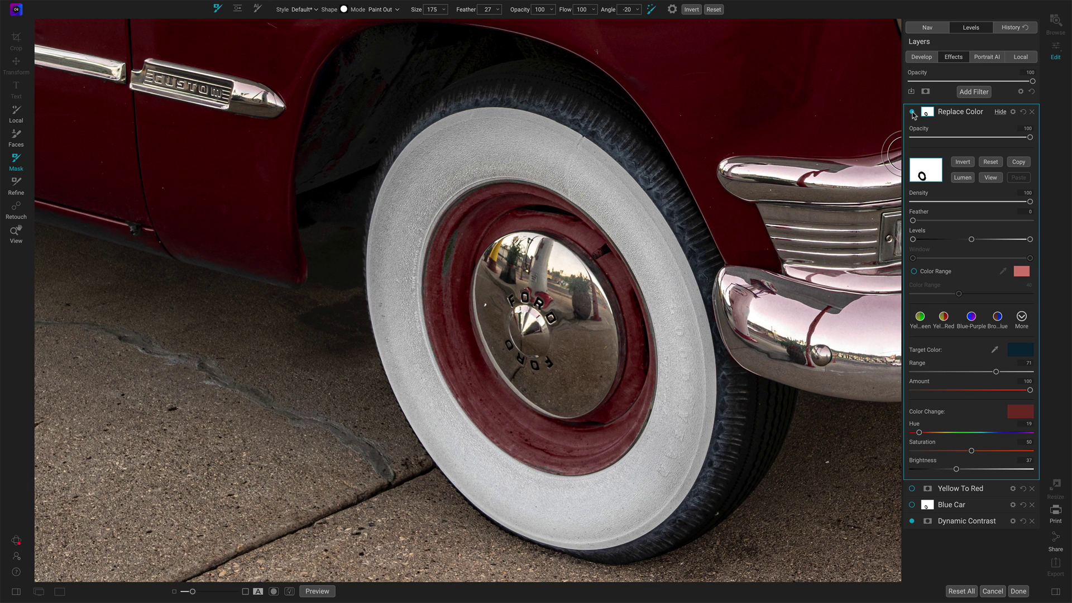
key("ctrl+0")
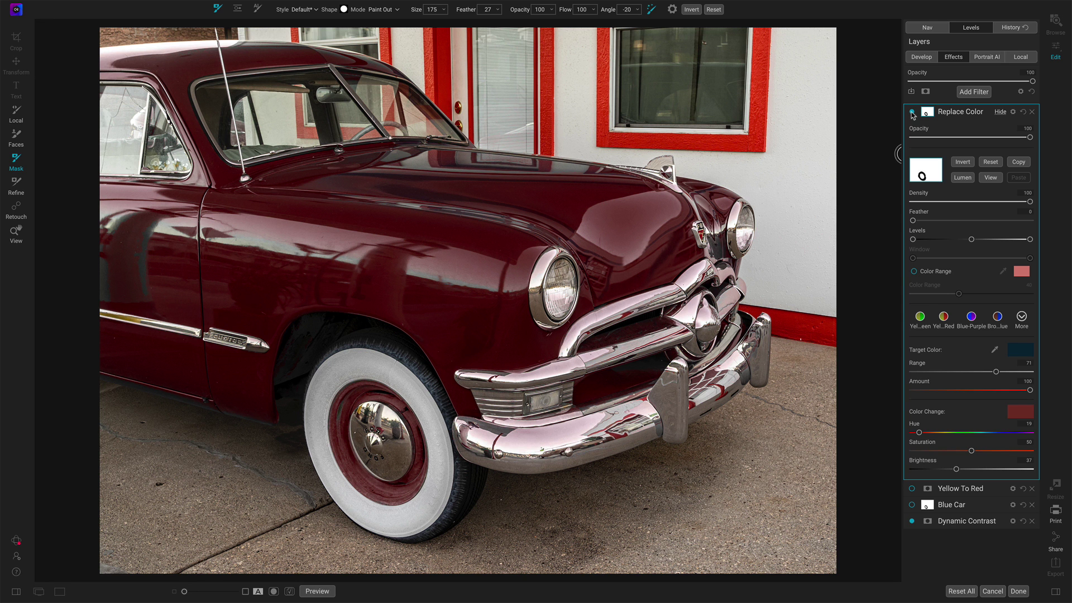
left_click(913, 112)
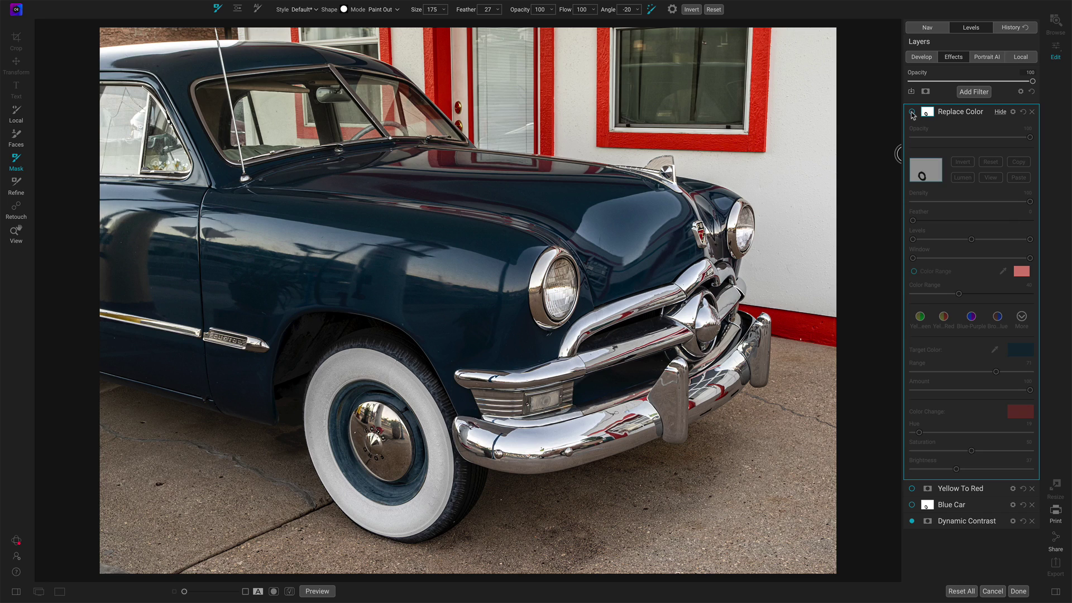
left_click(913, 113)
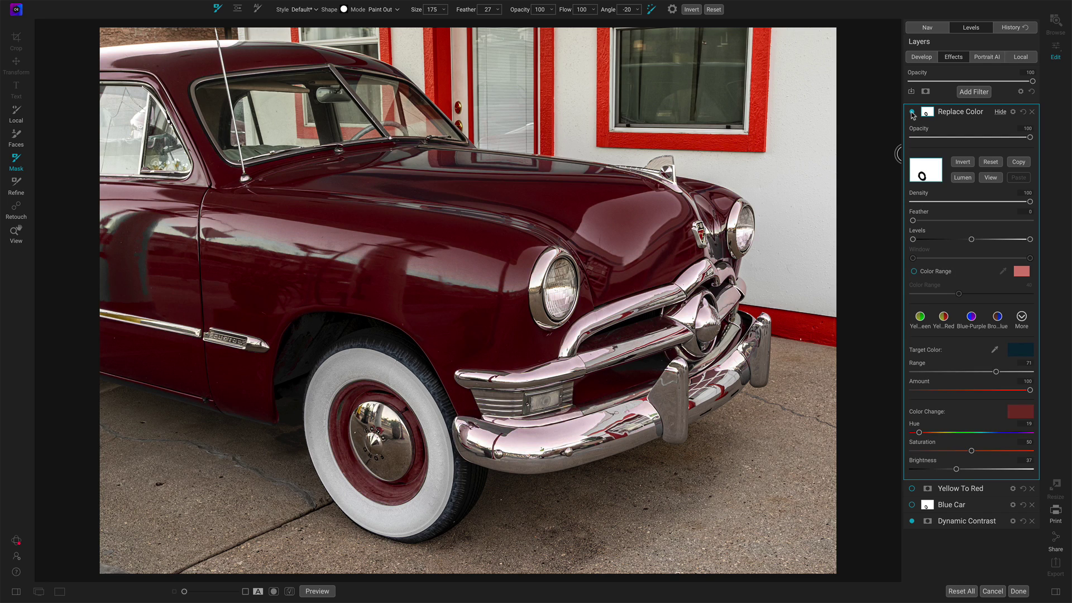
left_click(912, 113)
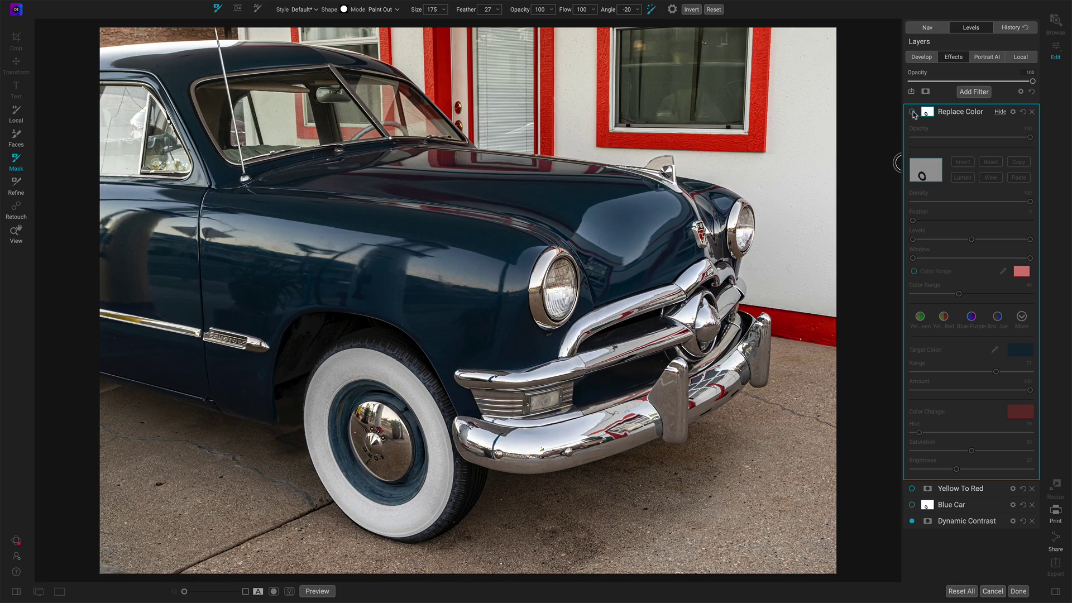
left_click(912, 112)
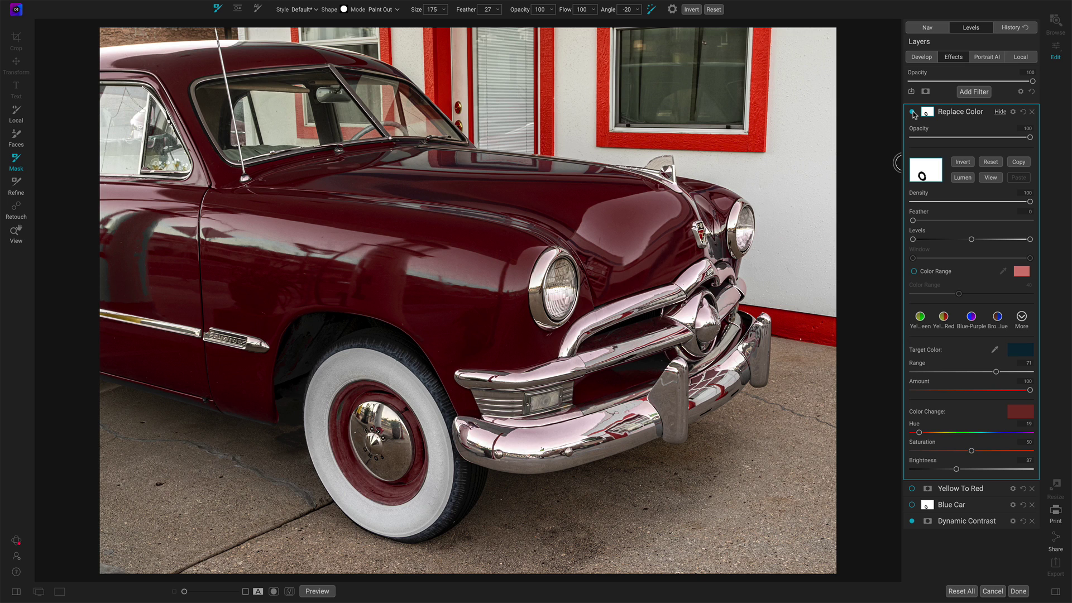
Compare the chrome bumper up close with the Replace Color filter switched off and on
left_click(913, 112)
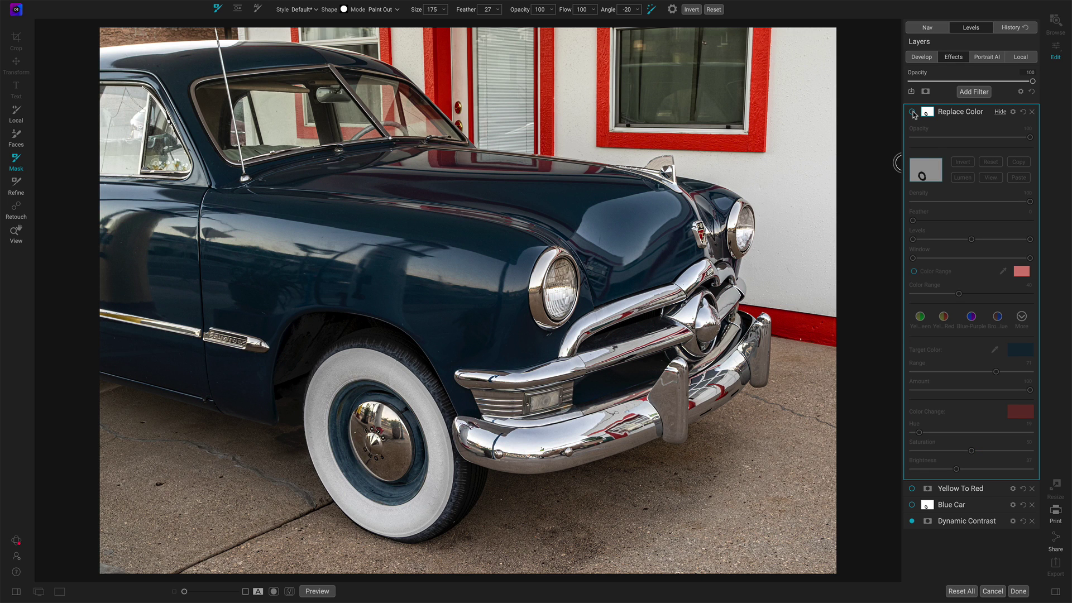
left_click(913, 112)
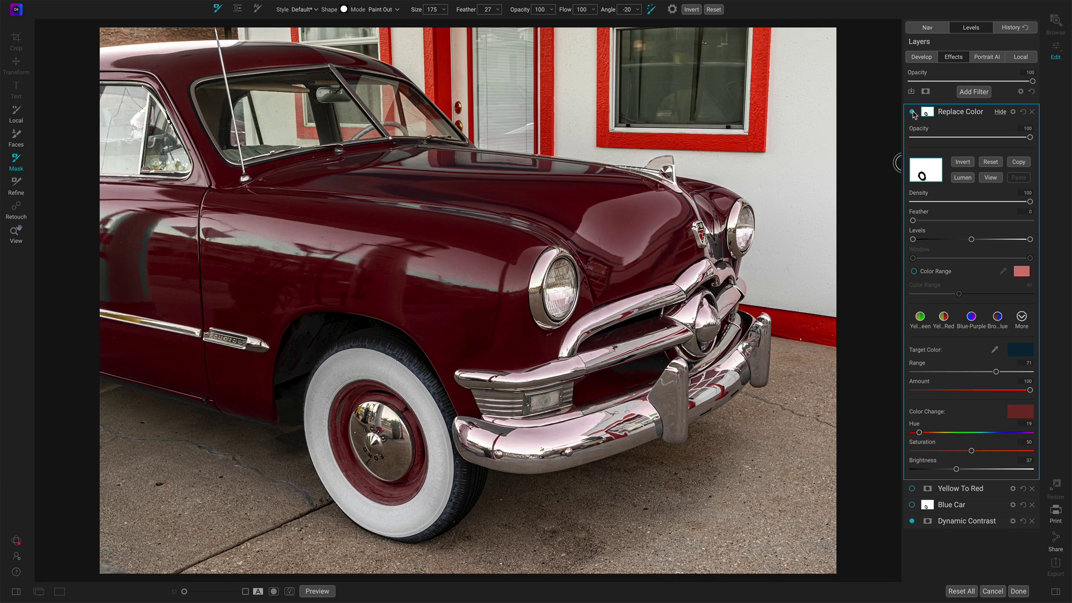
key("z")
left_click(543, 399)
left_click_drag(543, 399, 581, 340)
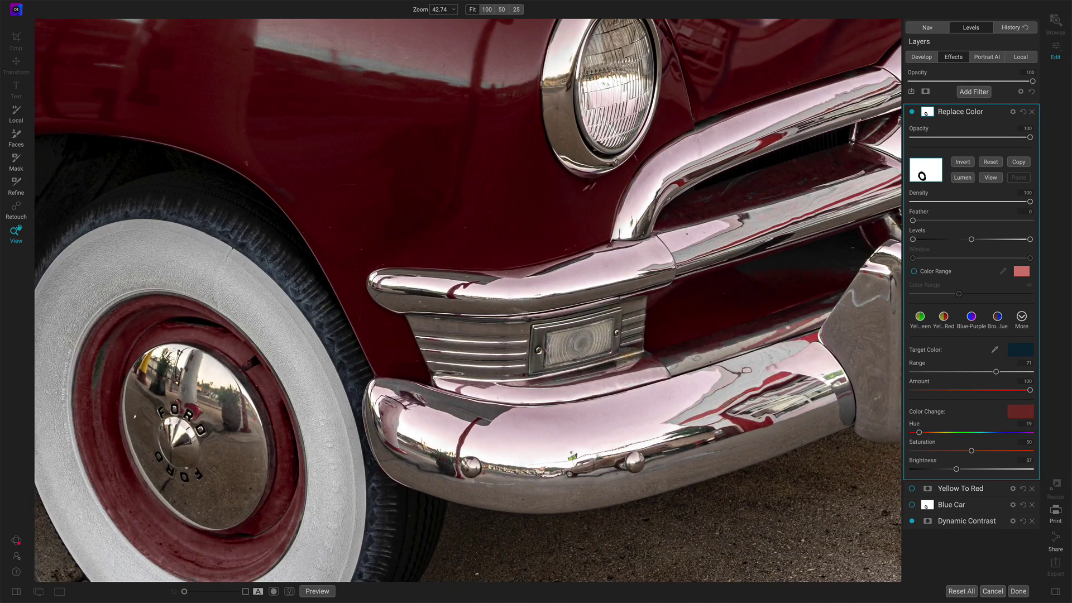
left_click(912, 112)
left_click(912, 112)
left_click(913, 112)
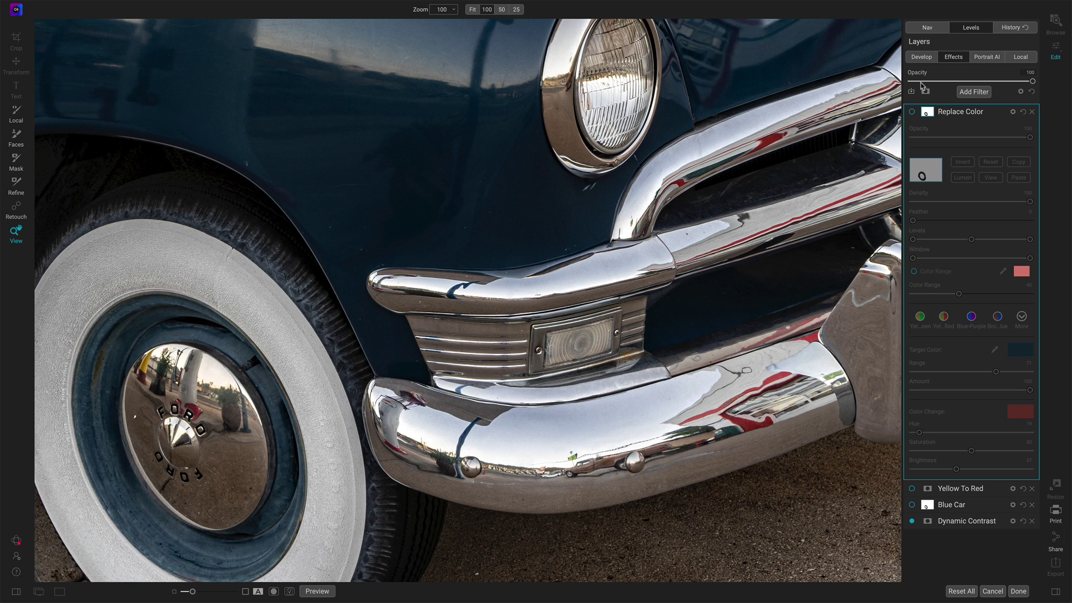
left_click(913, 112)
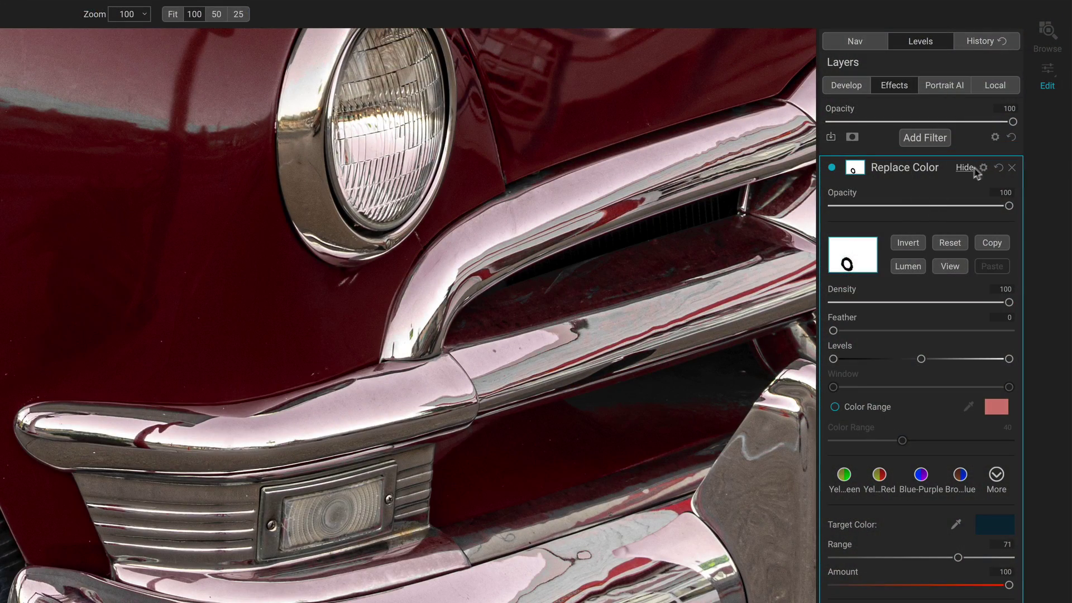
Reduce the Replace Color effect in the highlights by 15 and lightly paint out the tint on the bumper chrome at brush opacity 16
left_click(985, 168)
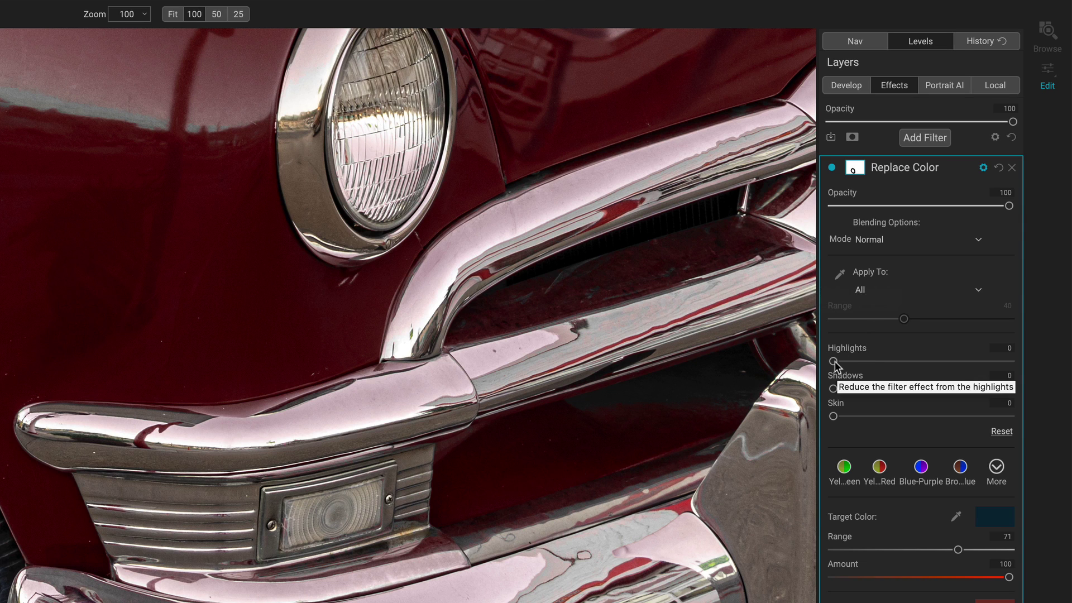
left_click_drag(833, 361, 988, 363)
mouse_move(845, 363)
left_mouse_down()
mouse_move(1018, 367)
mouse_move(847, 375)
left_mouse_up()
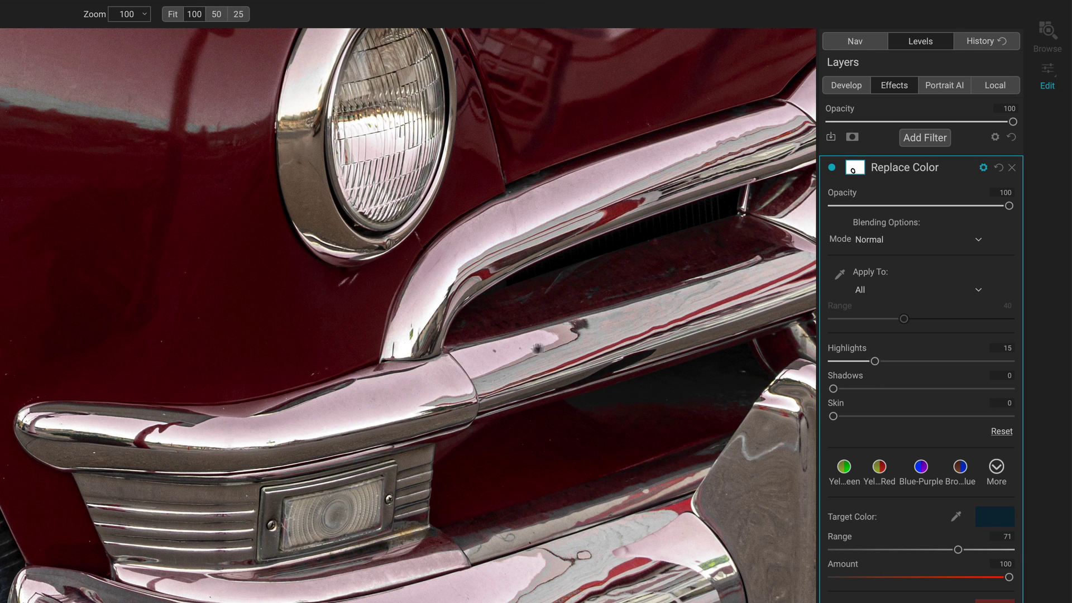
left_click(854, 170)
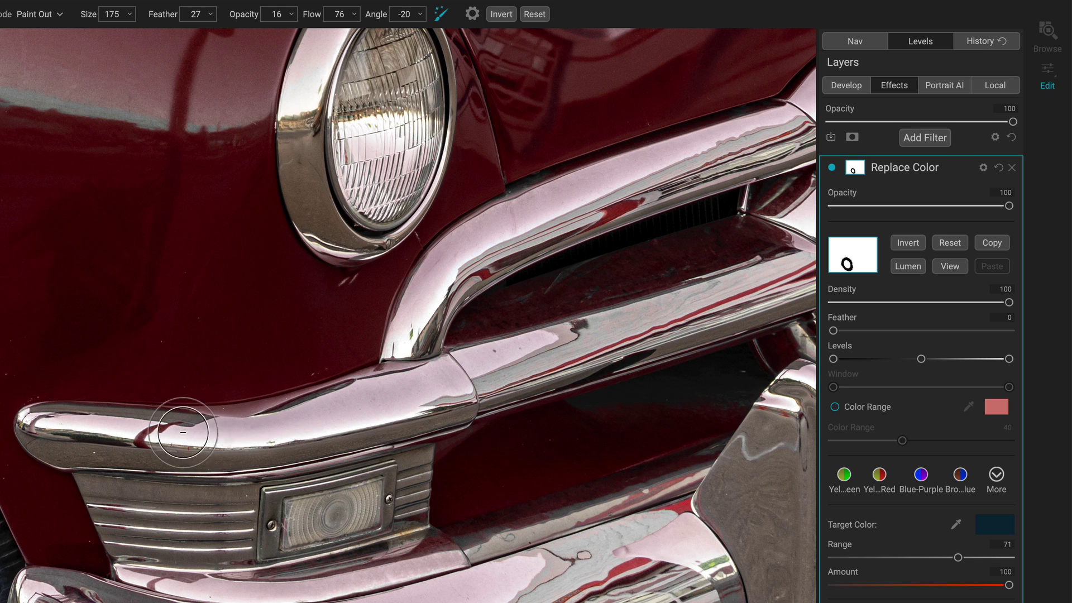
mouse_move(416, 385)
left_mouse_down()
mouse_move(160, 445)
mouse_move(91, 431)
mouse_move(296, 431)
mouse_move(444, 387)
left_mouse_up()
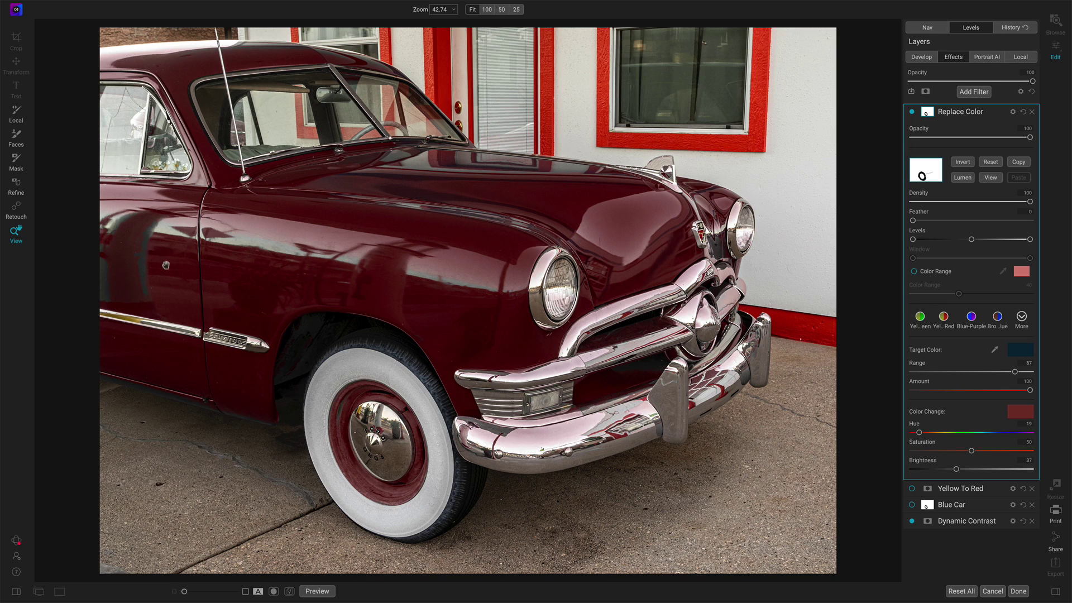
Inspect the pillar reflection on the car door with the Replace Color filter switched off and on
left_click(165, 265)
left_click_drag(165, 265, 405, 252)
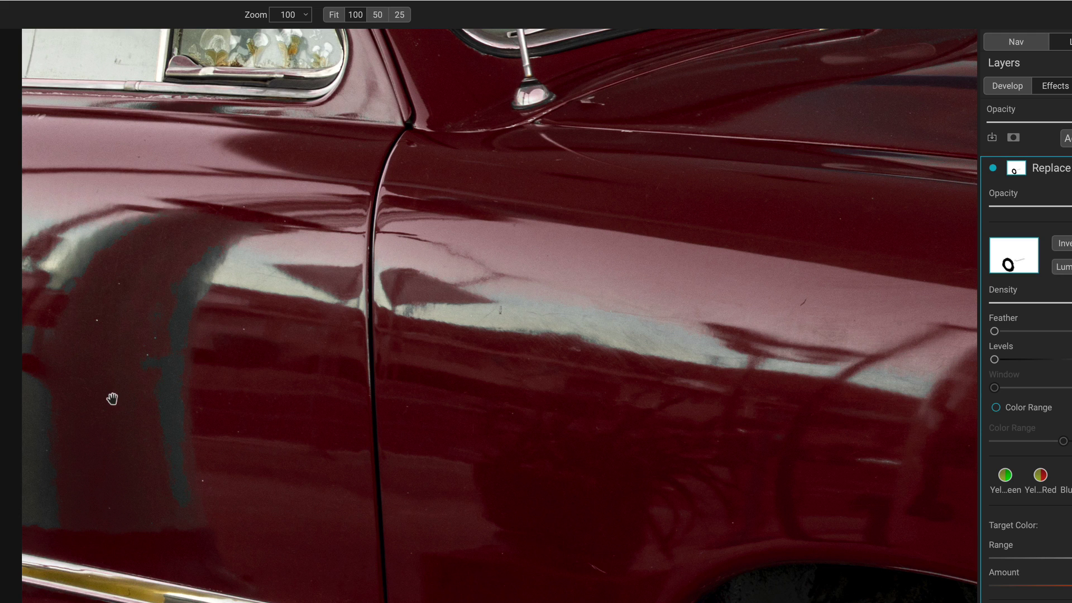
left_click(994, 167)
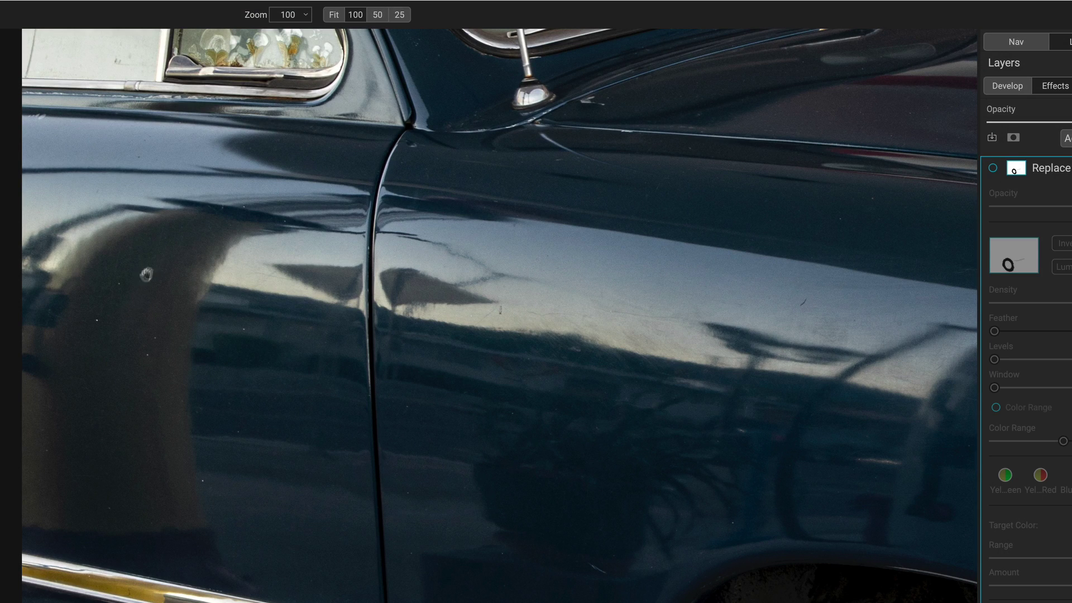
left_click(993, 168)
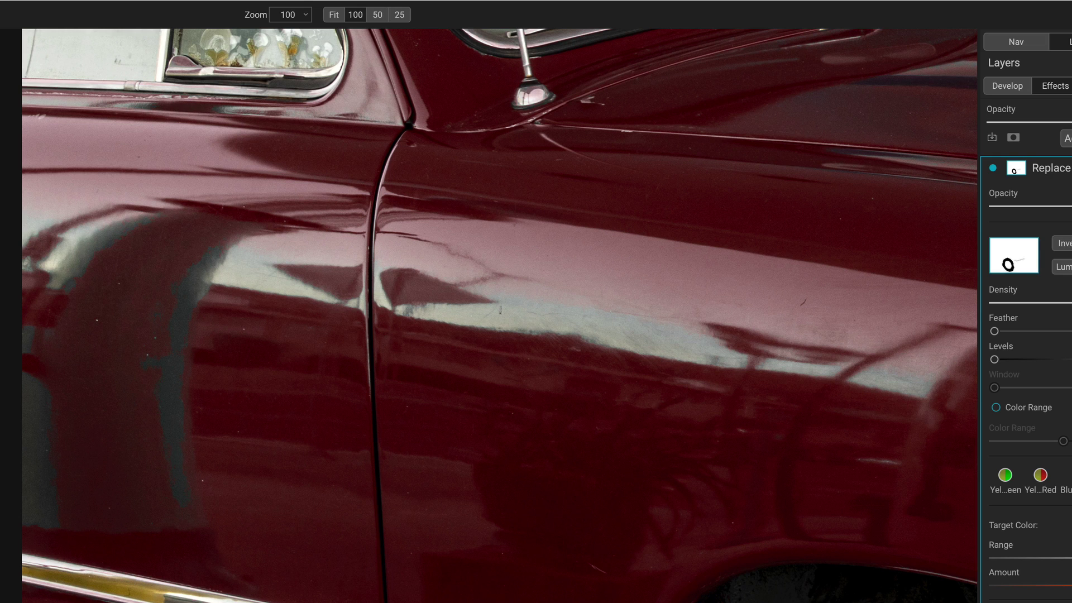
Try to paint the red out of the door's pillar reflection with a size 100 brush at opacity 48
key("b")
left_click(192, 15)
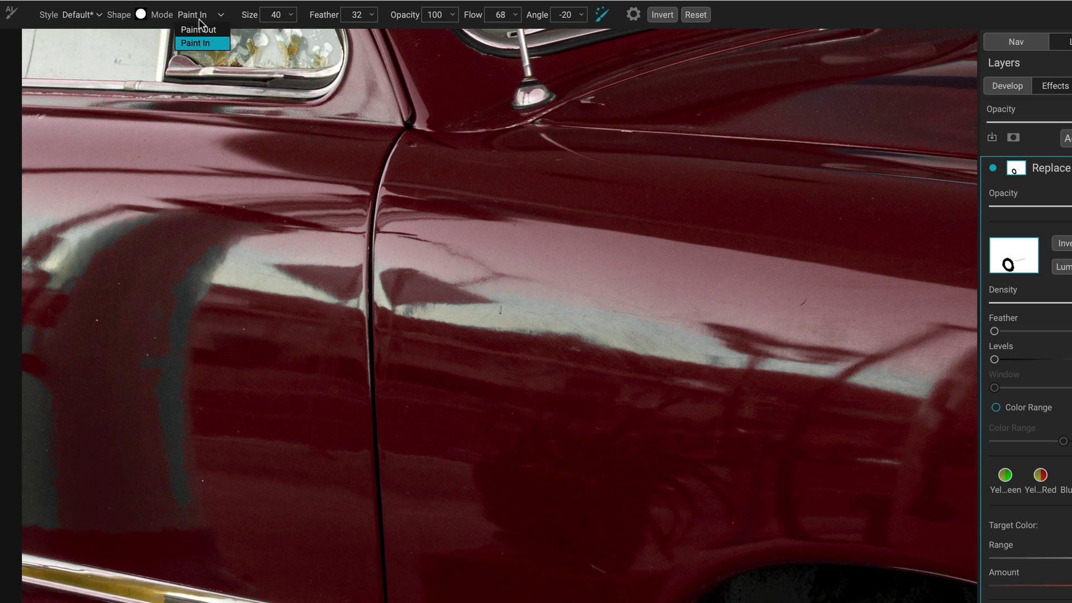
left_click(196, 41)
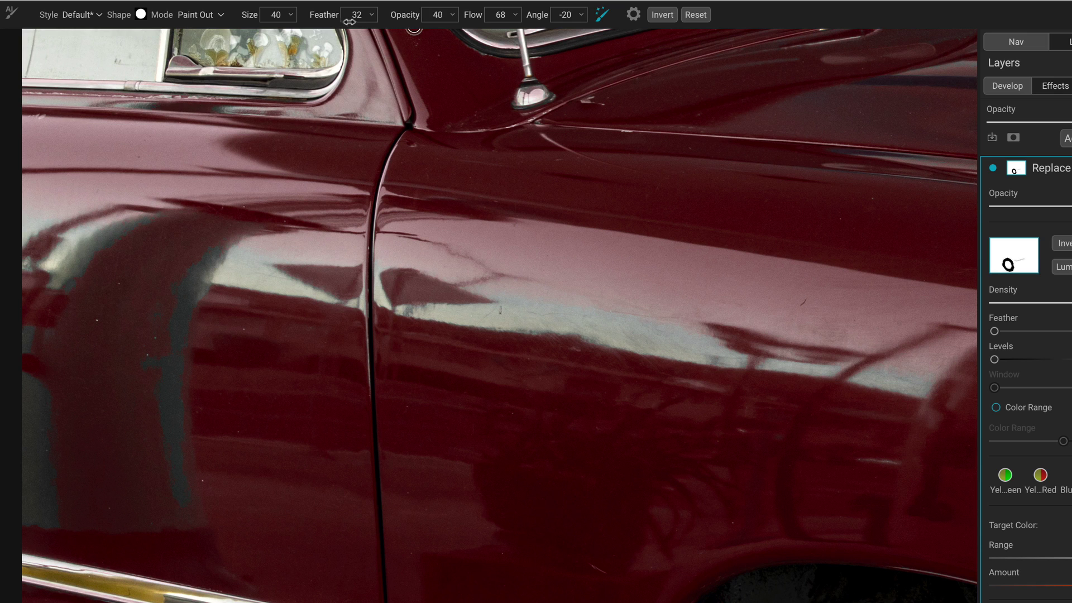
key("bracketright")
key("bracketright")
key("bracketright")
key("bracketright")
key("bracketright")
key("bracketright")
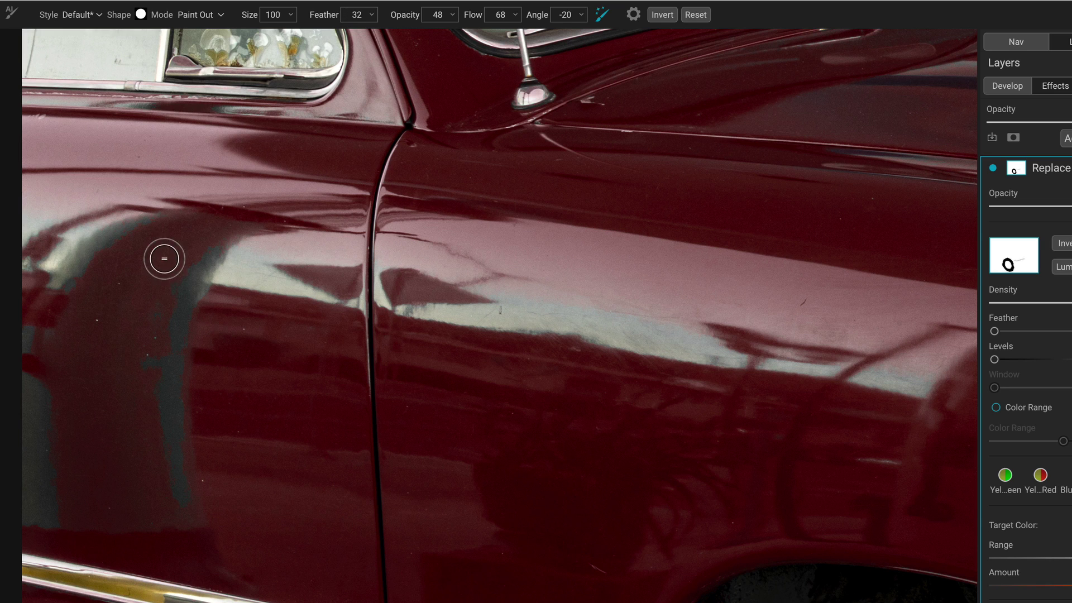
left_click_drag(163, 256, 136, 428)
mouse_move(154, 296)
left_mouse_down()
mouse_move(147, 468)
mouse_move(126, 419)
mouse_move(111, 317)
mouse_move(101, 456)
mouse_move(113, 314)
mouse_move(86, 451)
mouse_move(75, 357)
mouse_move(48, 413)
mouse_move(98, 298)
mouse_move(62, 475)
mouse_move(137, 481)
mouse_move(87, 491)
mouse_move(118, 483)
mouse_move(144, 279)
mouse_move(149, 431)
mouse_move(162, 265)
mouse_move(137, 429)
mouse_move(103, 394)
mouse_move(112, 271)
mouse_move(62, 440)
mouse_move(58, 413)
mouse_move(120, 450)
mouse_move(131, 362)
left_mouse_up()
key("ctrl+0")
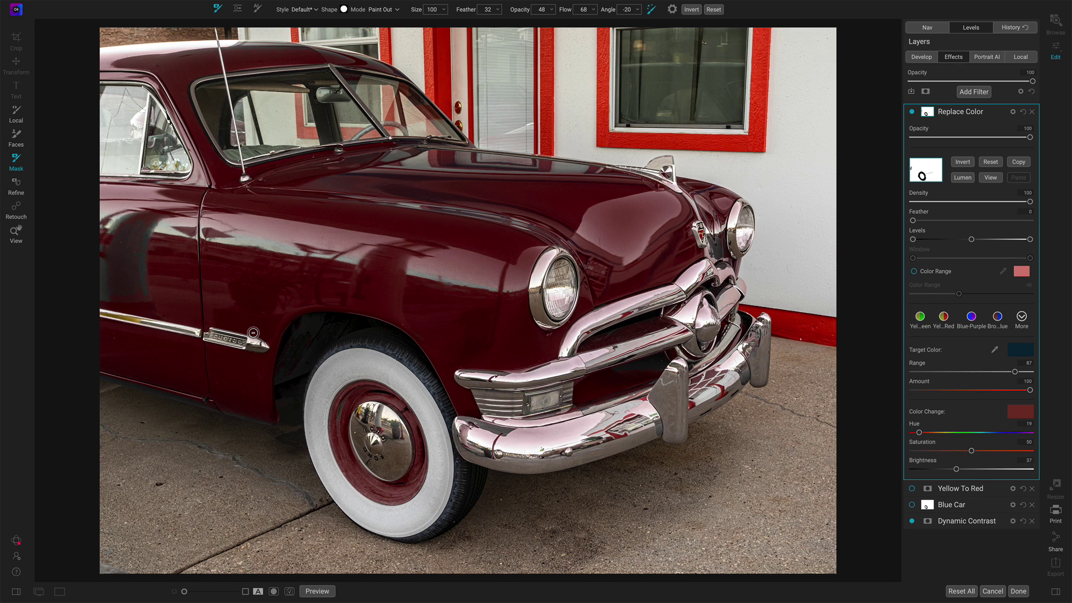
Copy the hex code 6E382E from the Replace Color filter's Color Change swatch
key("z")
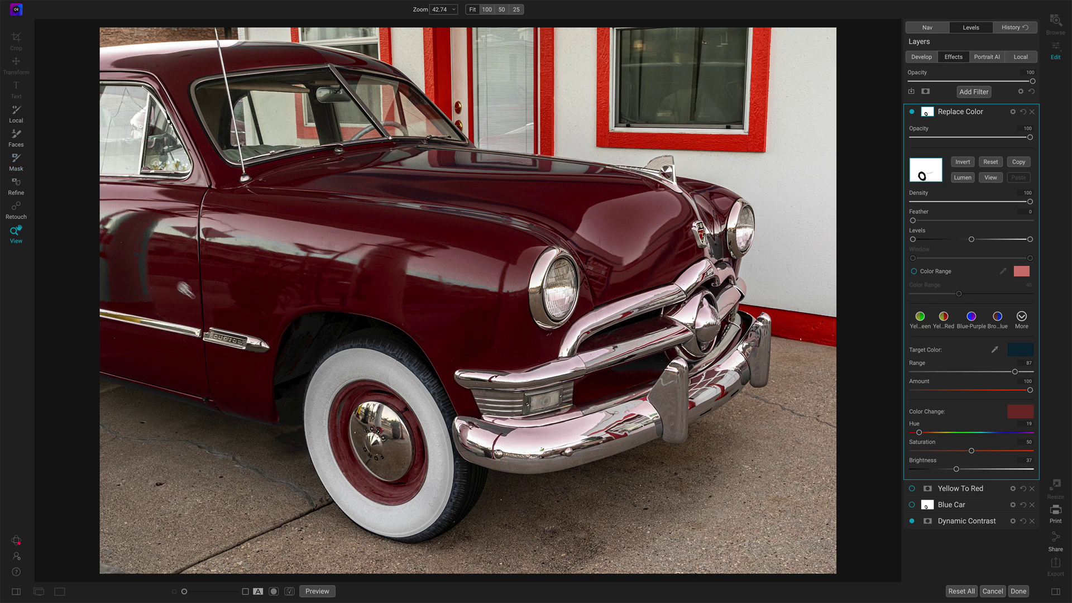
left_click(143, 266)
left_click_drag(218, 274, 520, 294)
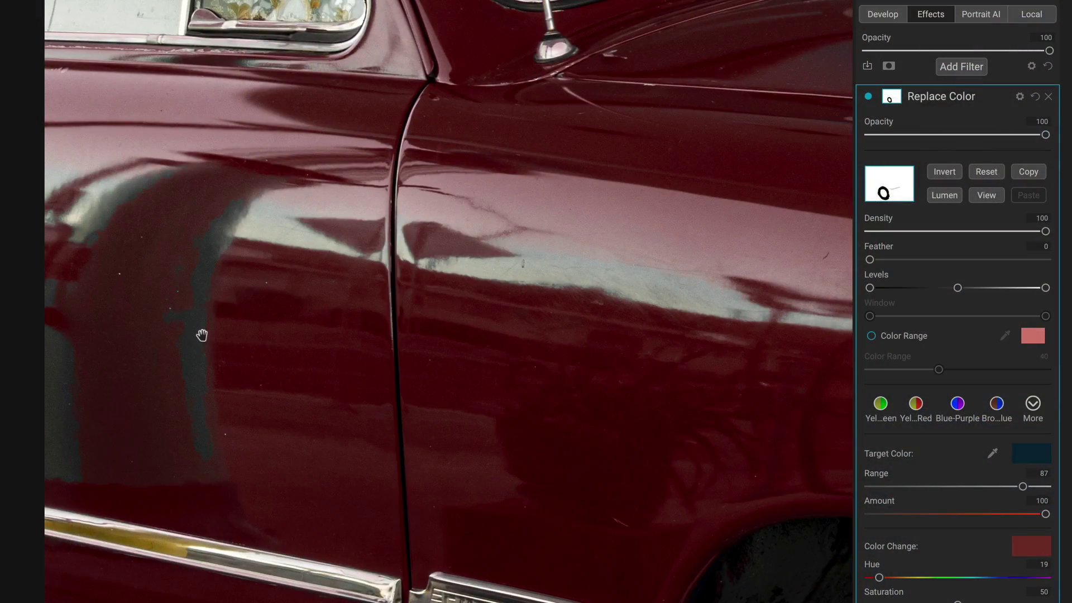
left_click(1031, 546)
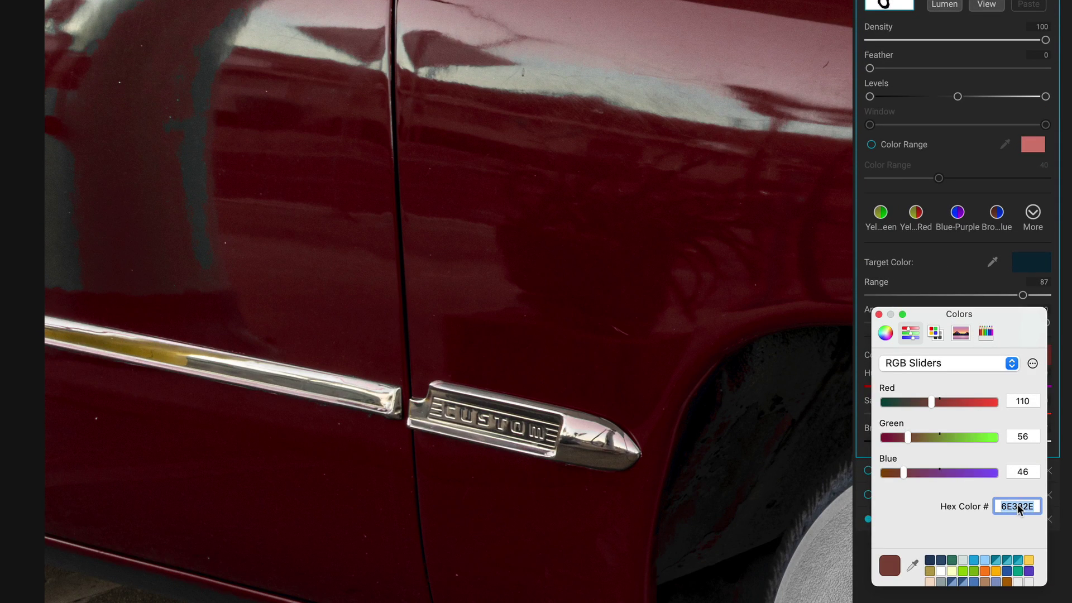
left_click(879, 314)
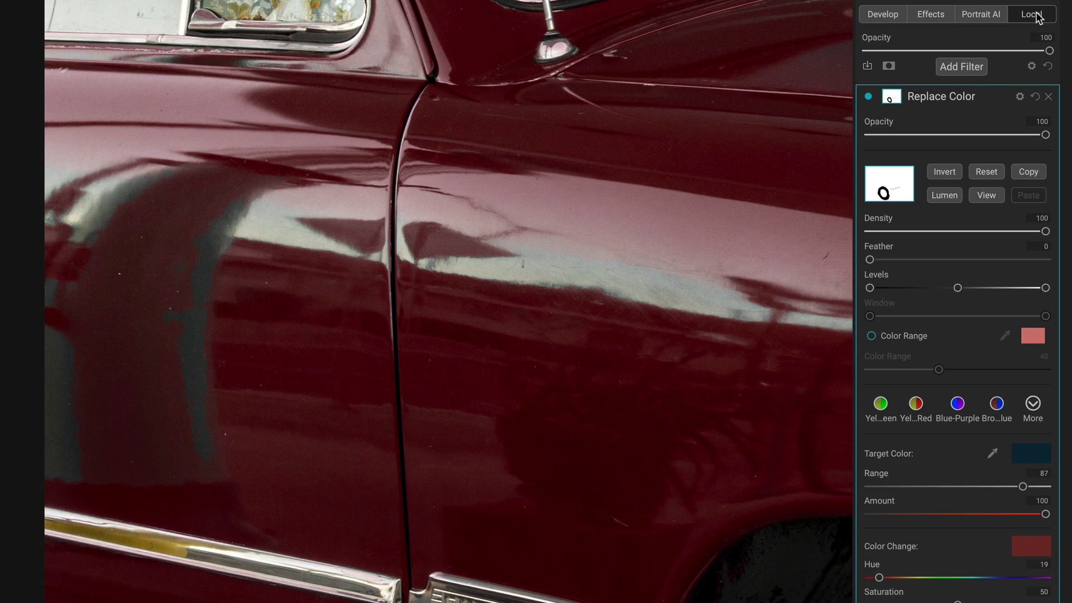
Add a new local adjustment and reset its exposure to 0
left_click(1034, 15)
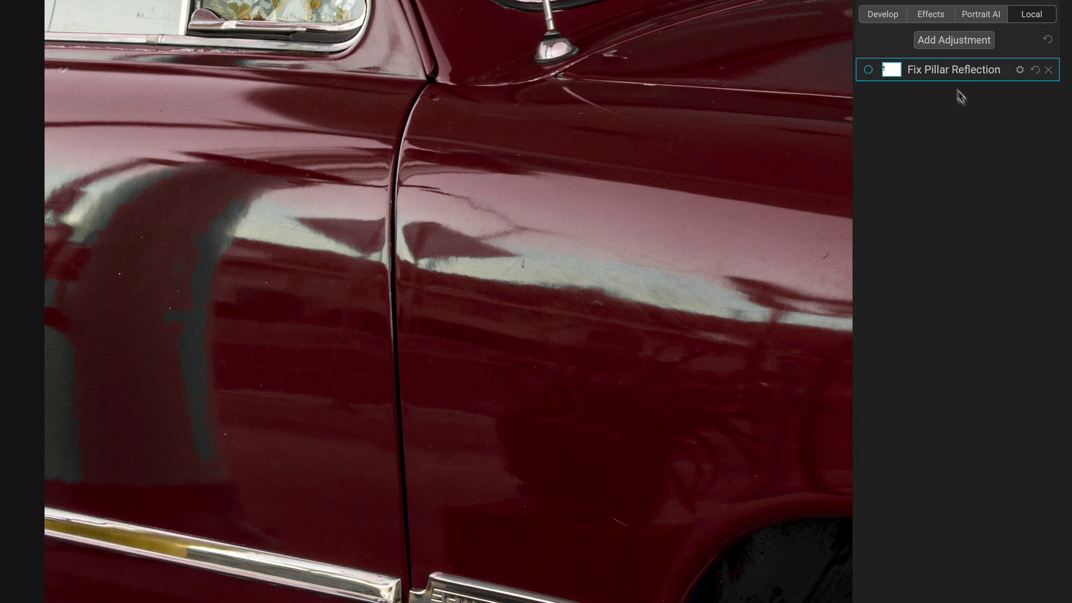
left_click(940, 41)
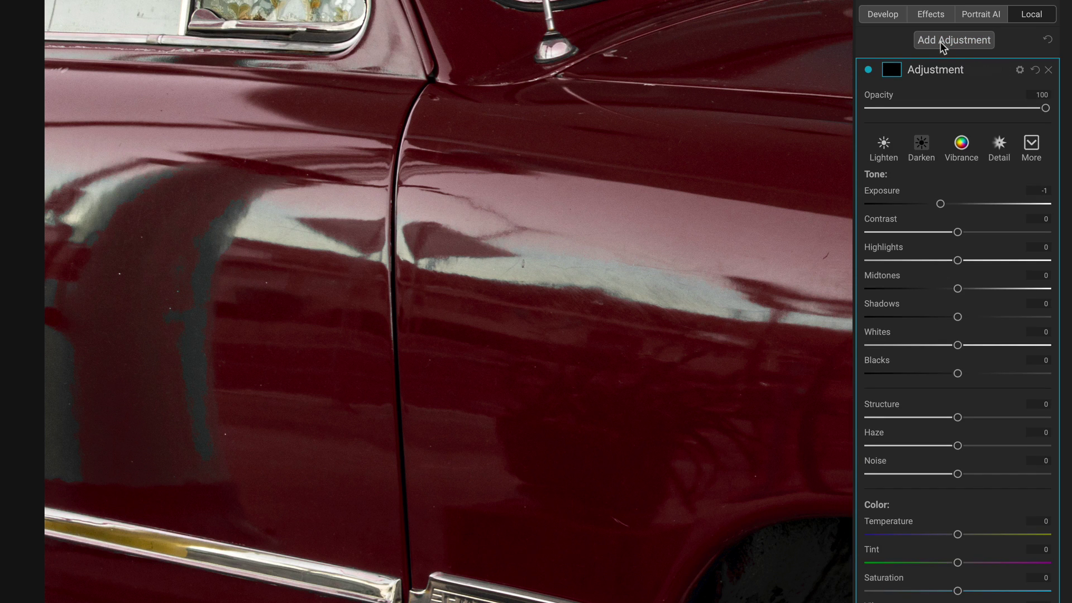
double_click(890, 194)
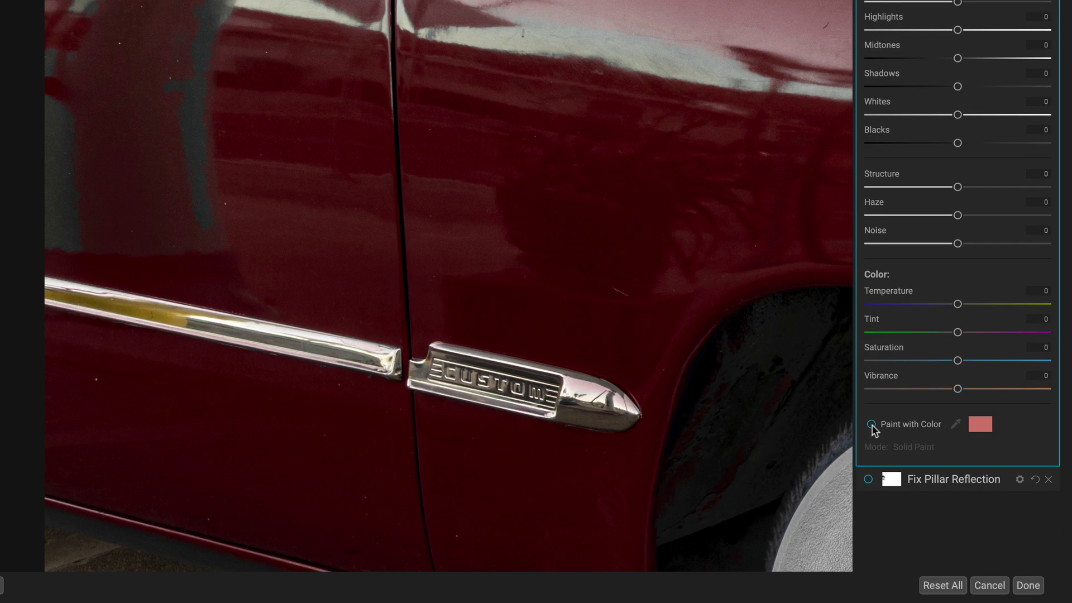
Enable Paint with Color for the adjustment, using hex color 6E382E and the Replace Color mode
left_click(871, 425)
left_click(981, 424)
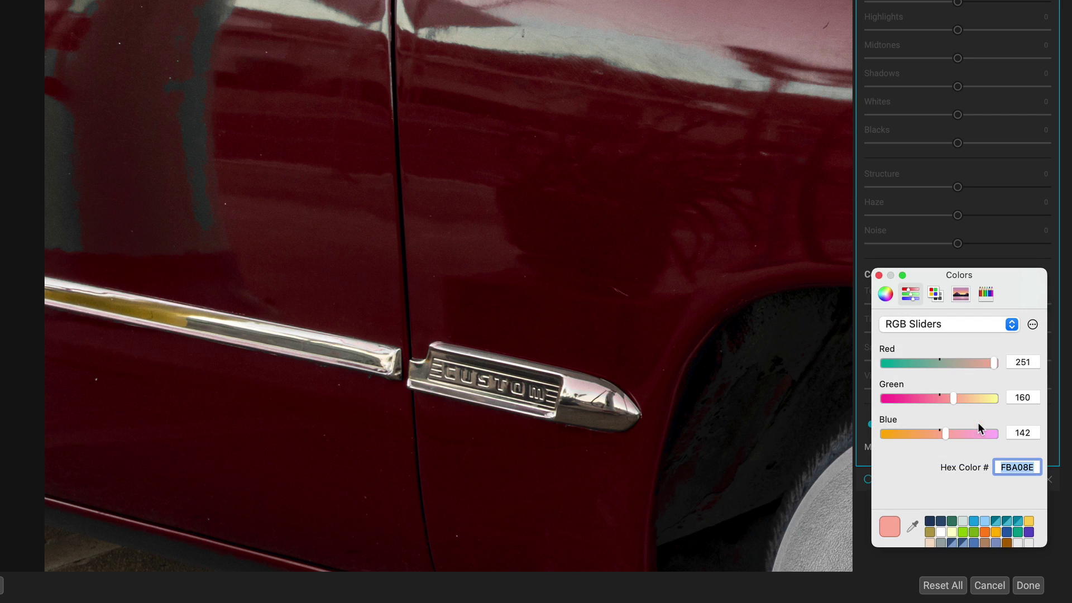
type("6E382E")
key("Return")
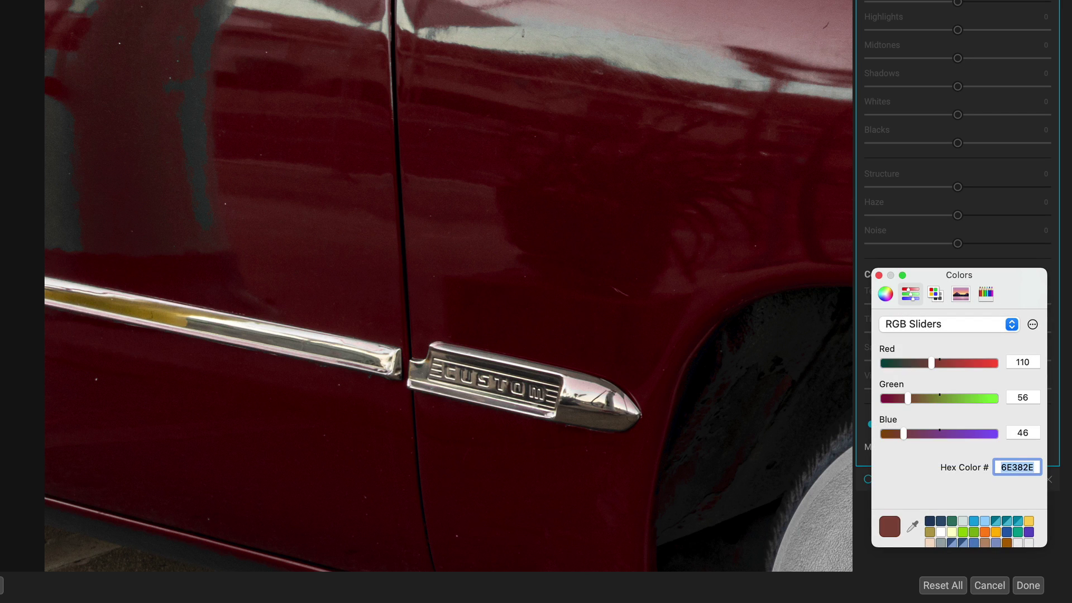
left_click(879, 275)
left_click(909, 446)
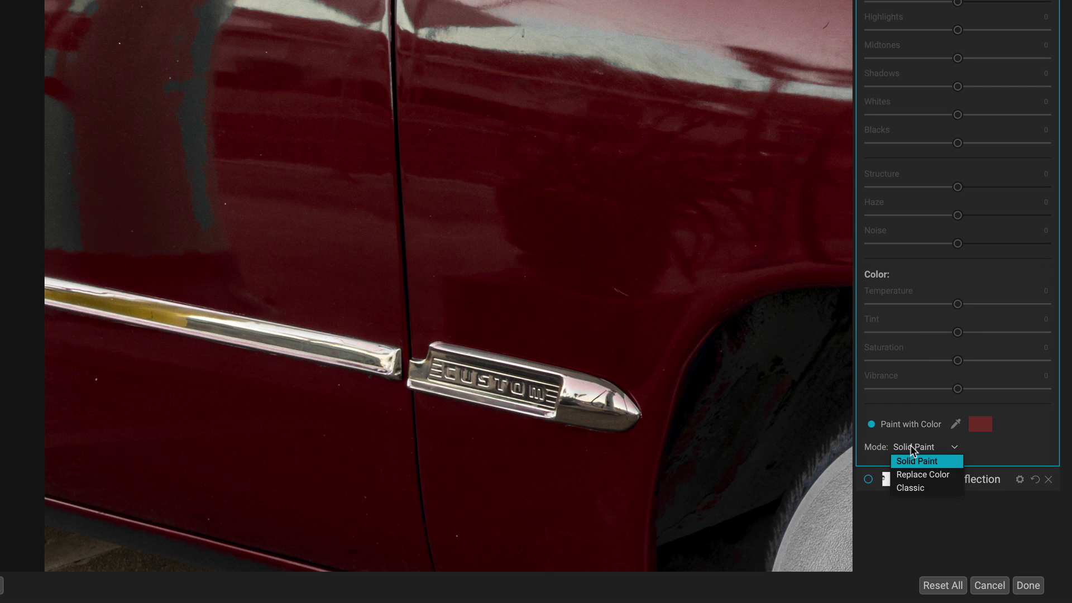
left_click(954, 474)
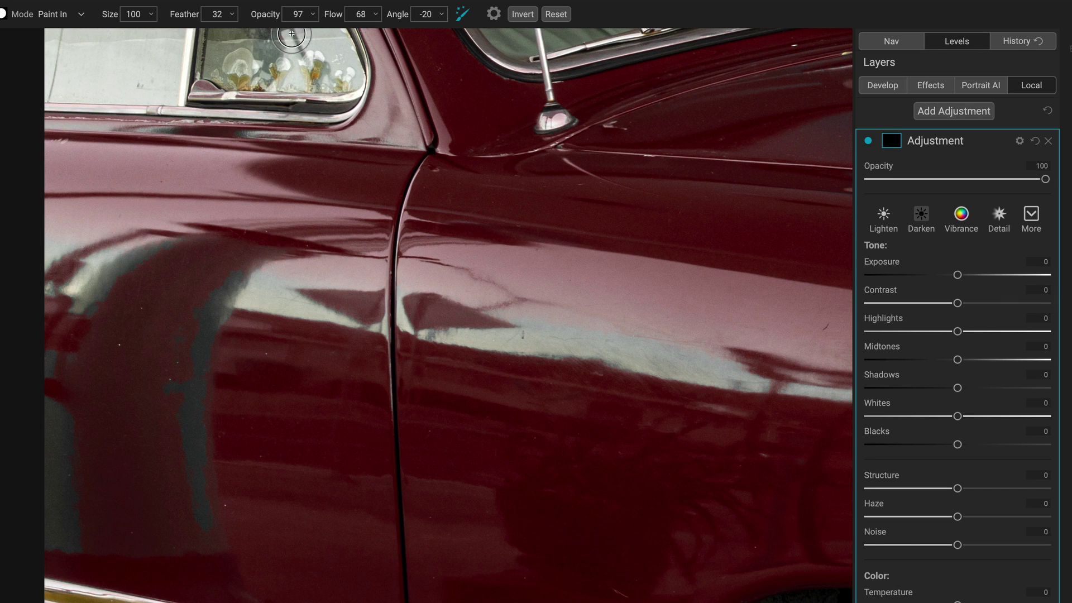
Paint red over the blue-gray edge of the door's pillar reflection with a size 60 brush
key("bracketleft")
key("bracketleft")
key("bracketleft")
key("bracketleft")
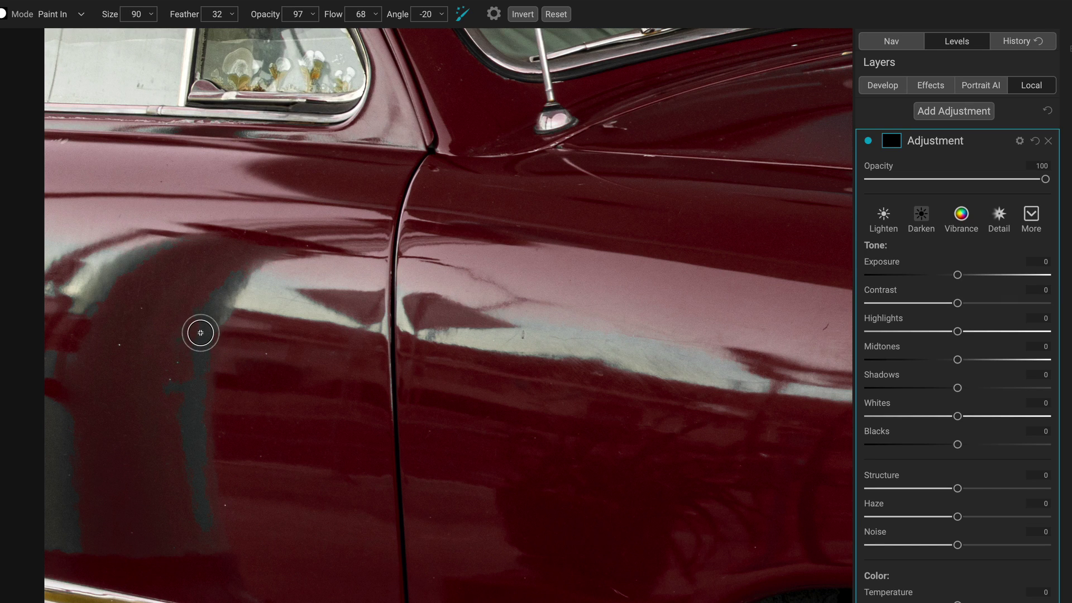
key("bracketleft")
key("bracketleft")
key("bracketleft")
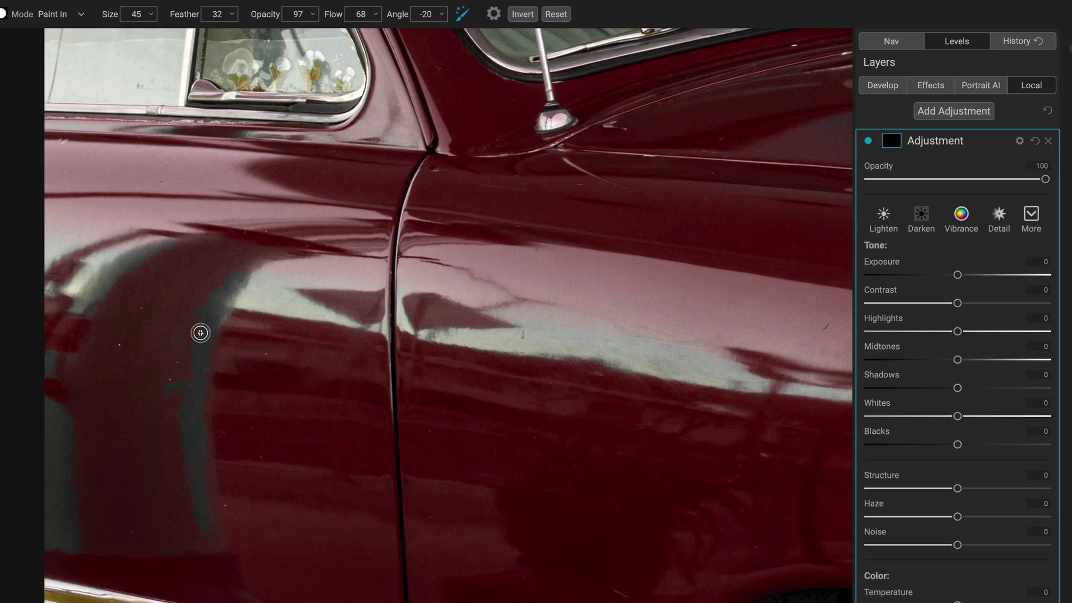
key("bracketright")
key("bracketright")
key("bracketright")
mouse_move(241, 279)
left_mouse_down()
mouse_move(210, 319)
mouse_move(191, 391)
mouse_move(201, 531)
mouse_move(174, 486)
mouse_move(165, 418)
mouse_move(204, 527)
left_mouse_up()
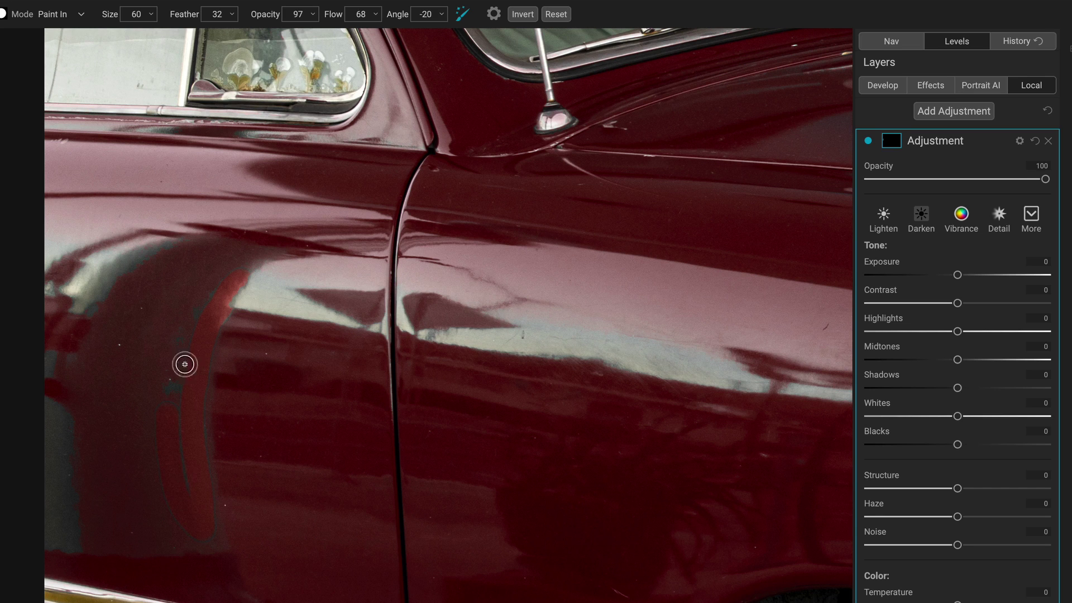
Fill in the rest of the reflection's edge with brush feather 0 and lower the adjustment's opacity to 64
left_click_drag(188, 18, 115, 21)
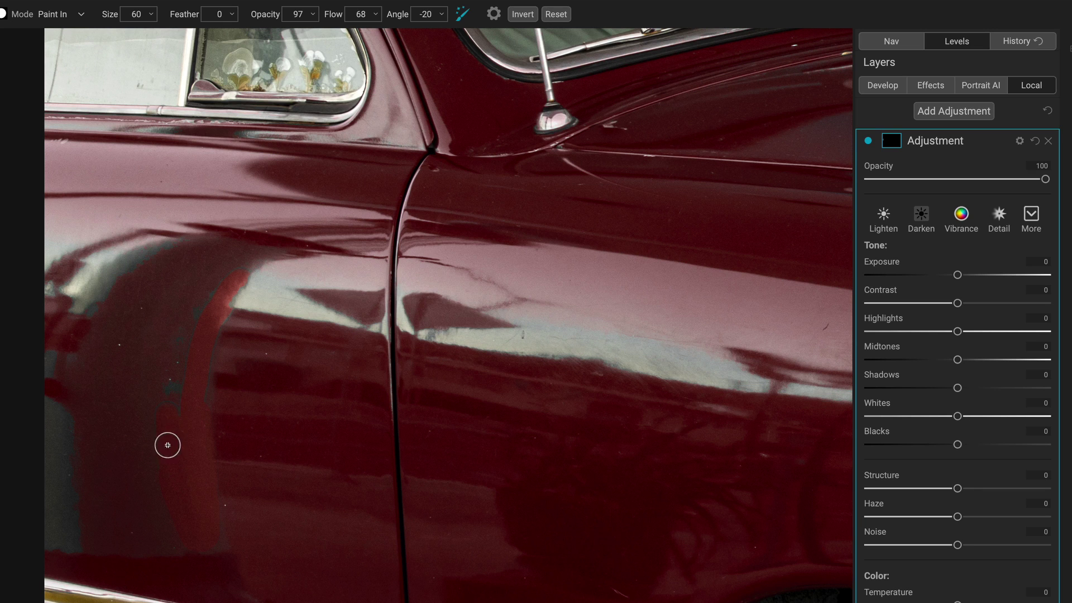
mouse_move(164, 437)
left_mouse_down()
mouse_move(202, 306)
mouse_move(245, 265)
left_mouse_up()
left_click_drag(1026, 180, 992, 181)
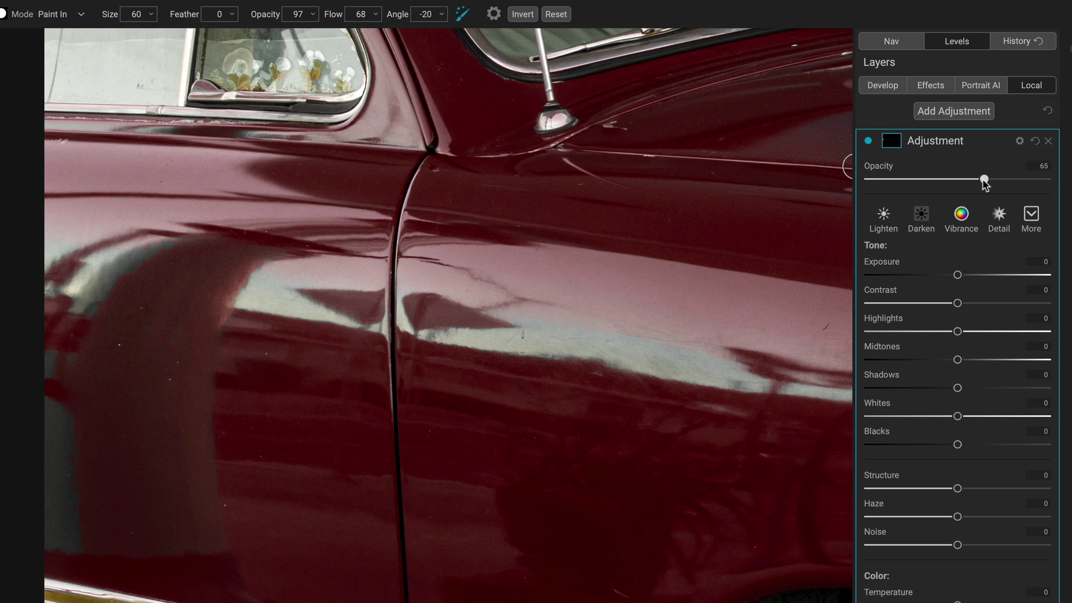
left_click_drag(985, 181, 967, 181)
Show the local adjustment's mask options and set the mask-refining brush to Normal mode with an amount of 7
left_click(892, 141)
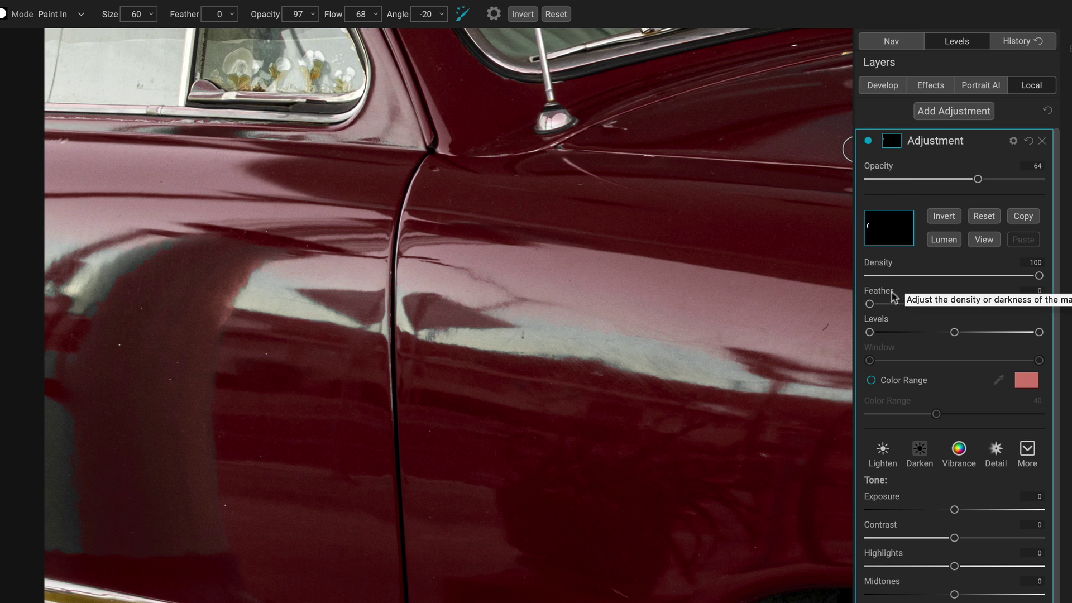
mouse_move(873, 308)
left_mouse_down()
mouse_move(974, 311)
mouse_move(859, 313)
left_mouse_up()
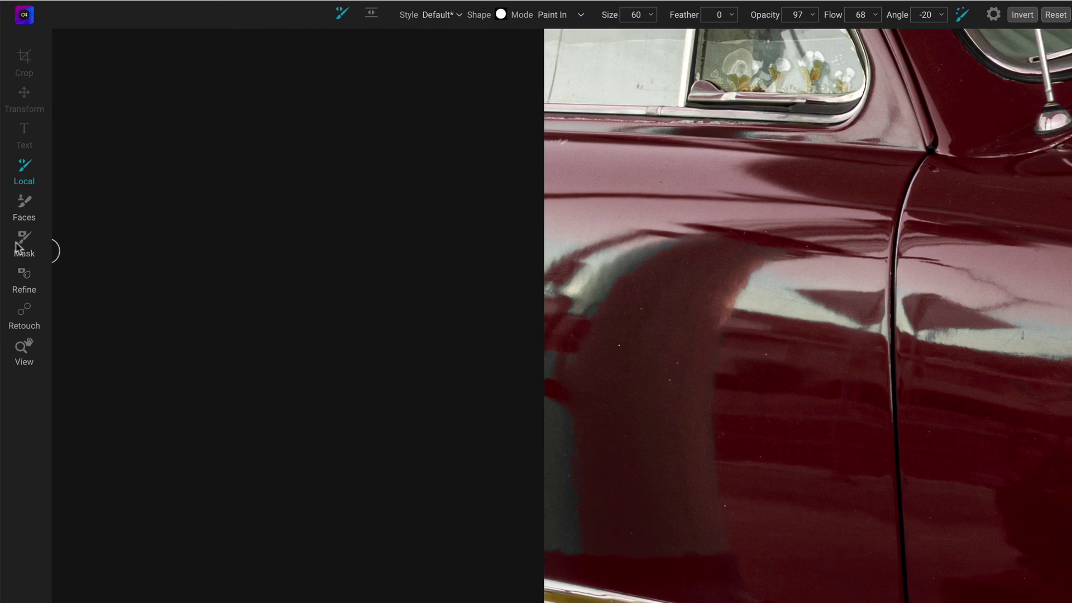
left_click(24, 277)
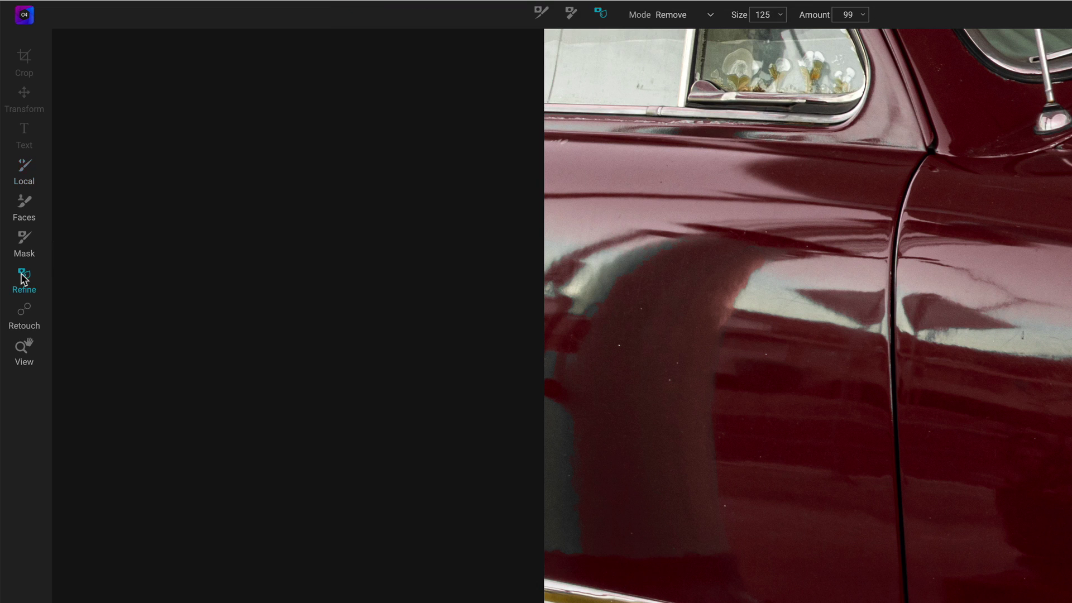
left_click(571, 14)
left_click(602, 14)
left_click(687, 15)
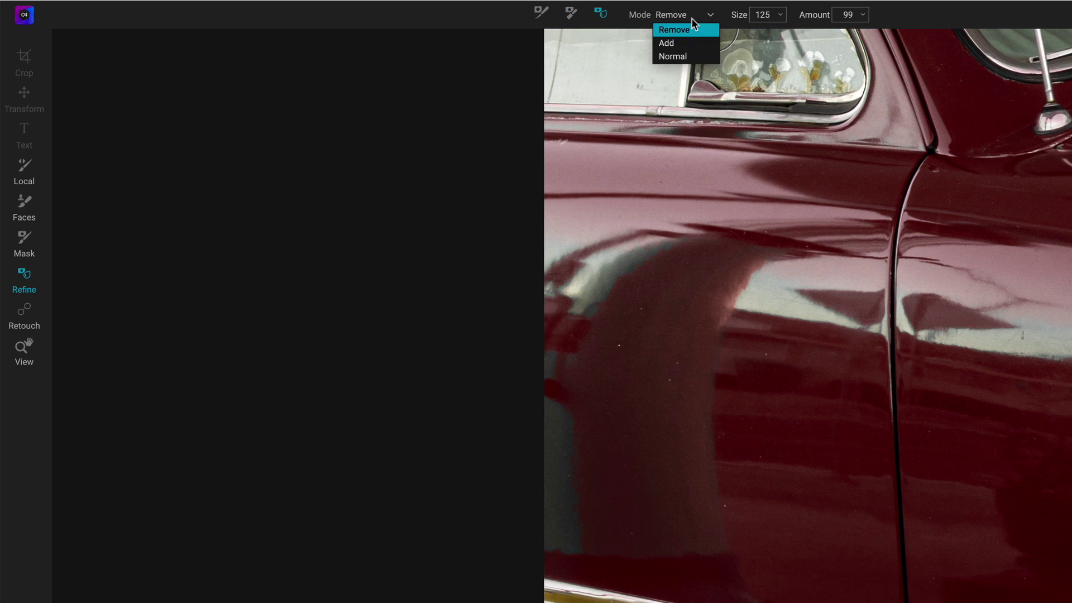
left_click(681, 56)
left_click_drag(819, 14, 721, 17)
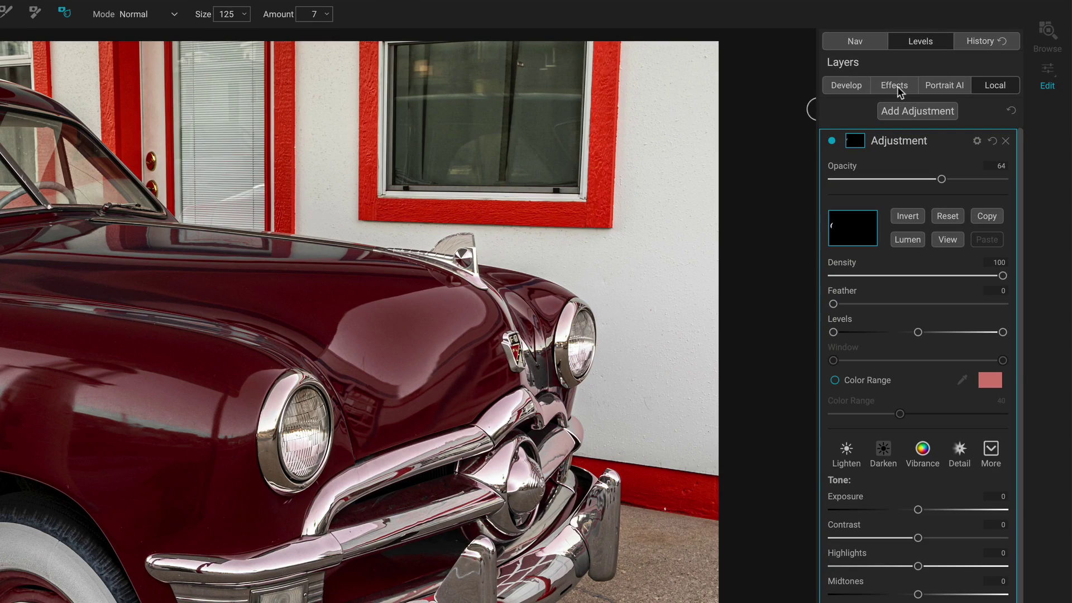
Add a second Replace Color filter in the effects
left_click(897, 86)
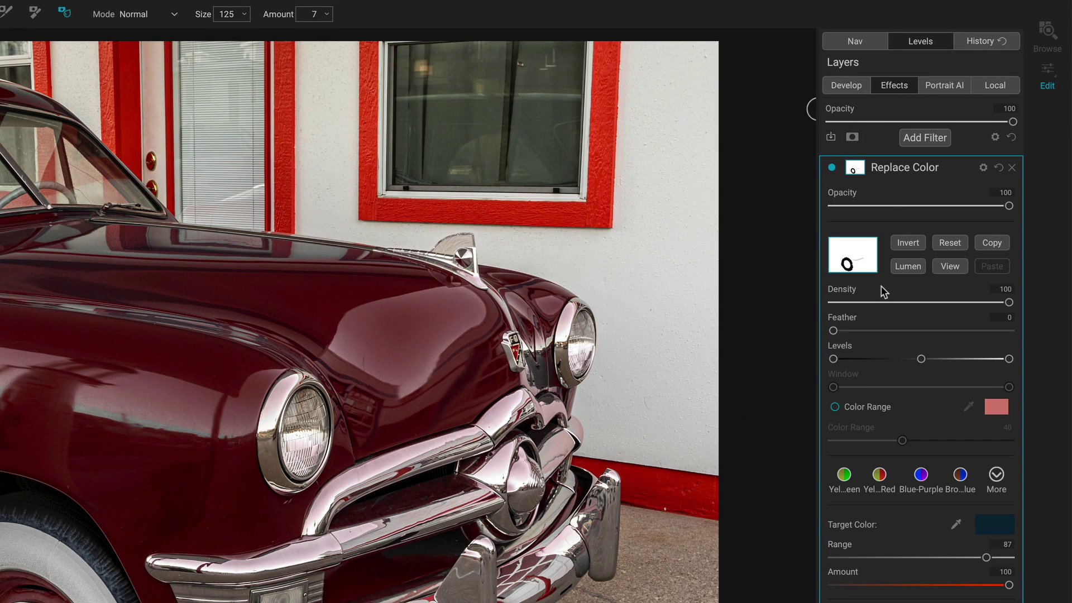
left_click(922, 139)
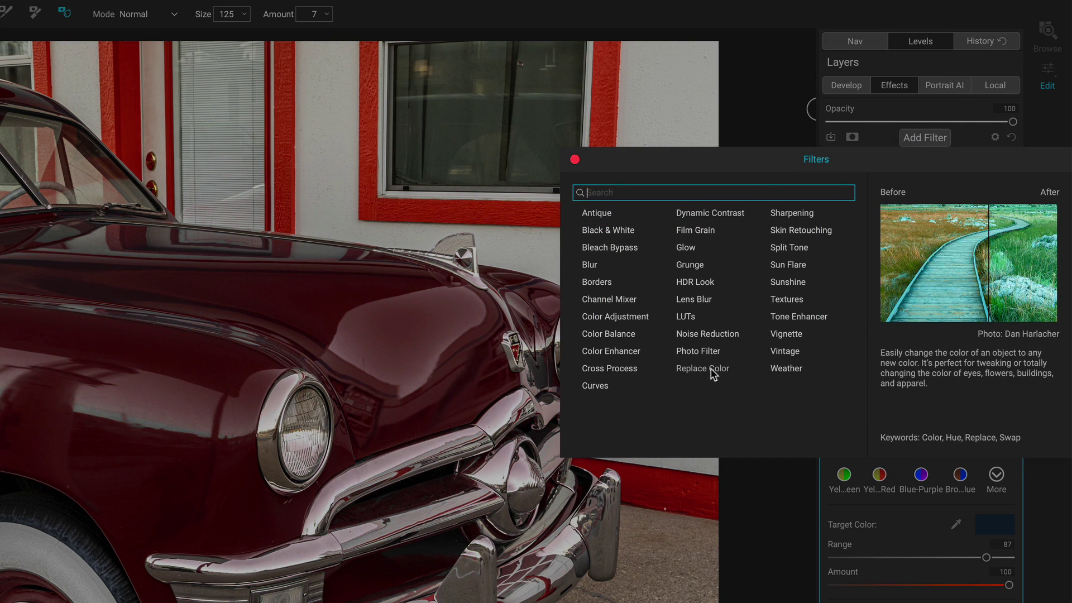
left_click(704, 369)
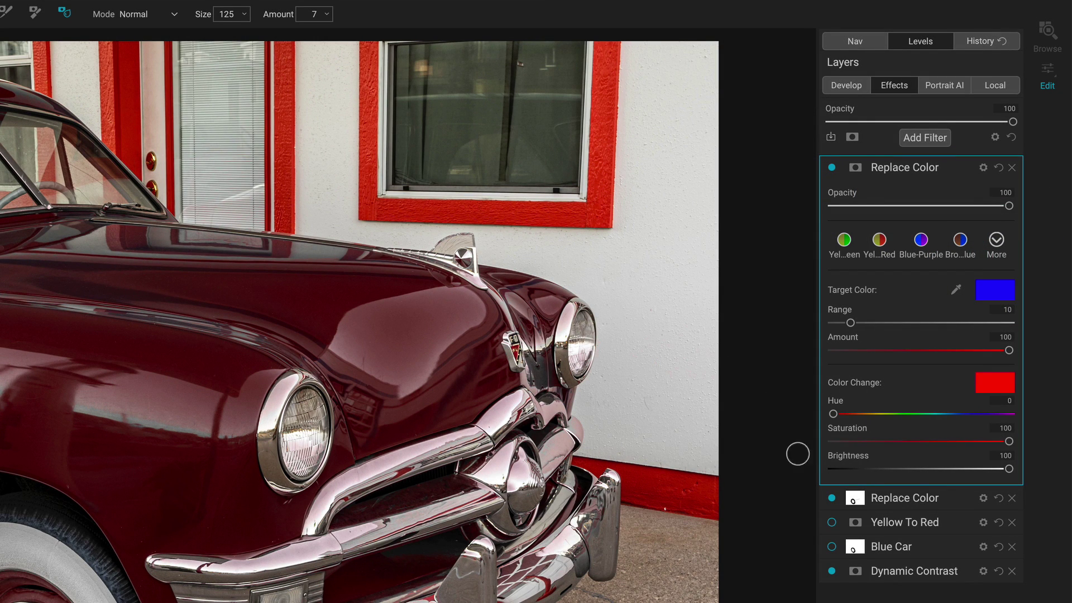
Rename the existing masked Replace Color filter as Red Car, and turn off that filter and the local adjustments
double_click(889, 498)
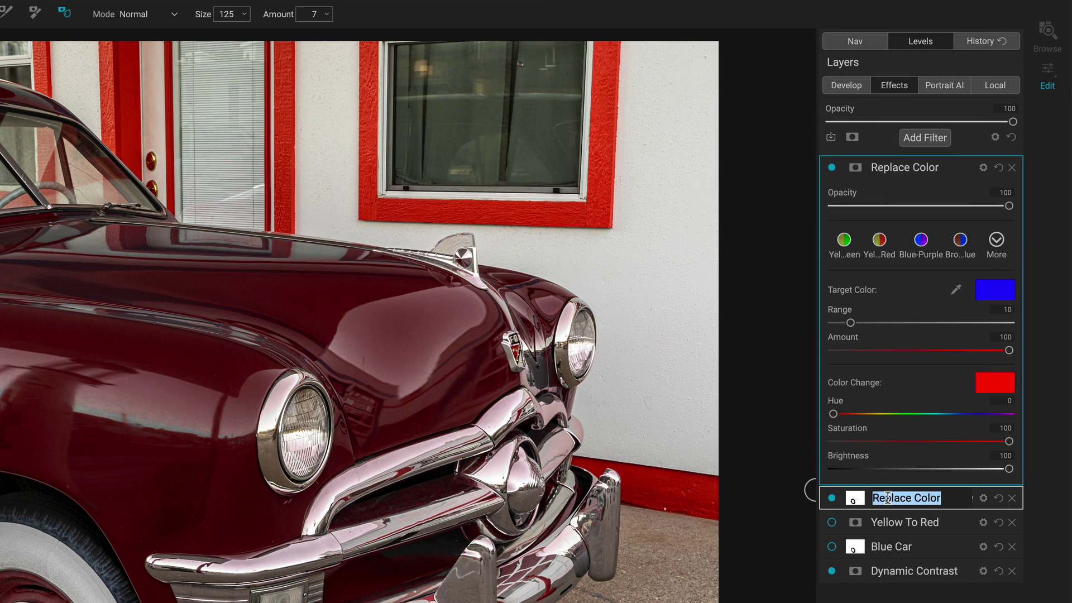
type("Red Car")
key("Return")
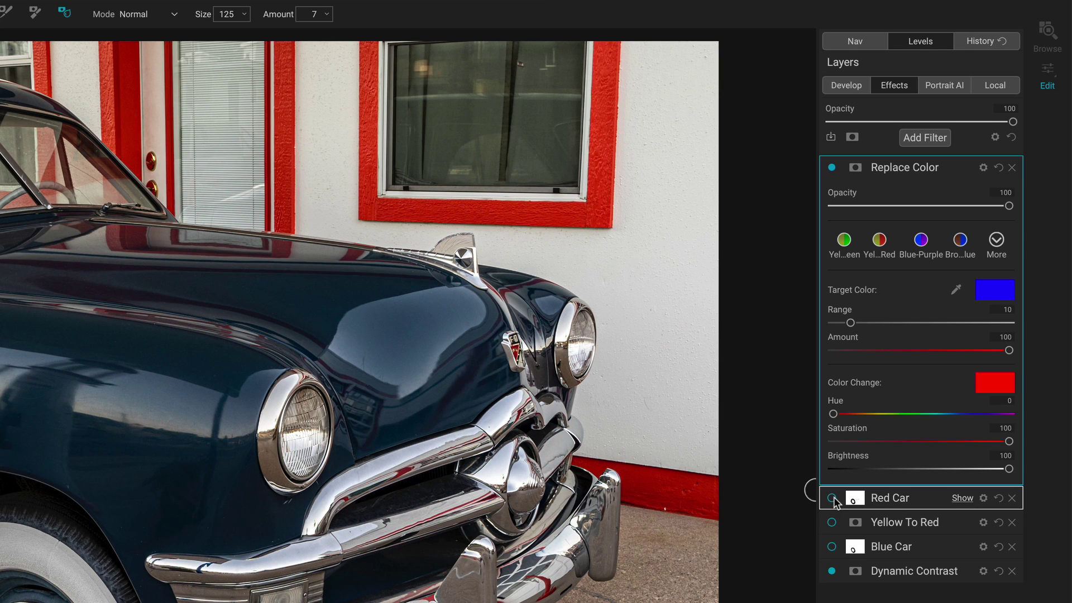
left_click(998, 88)
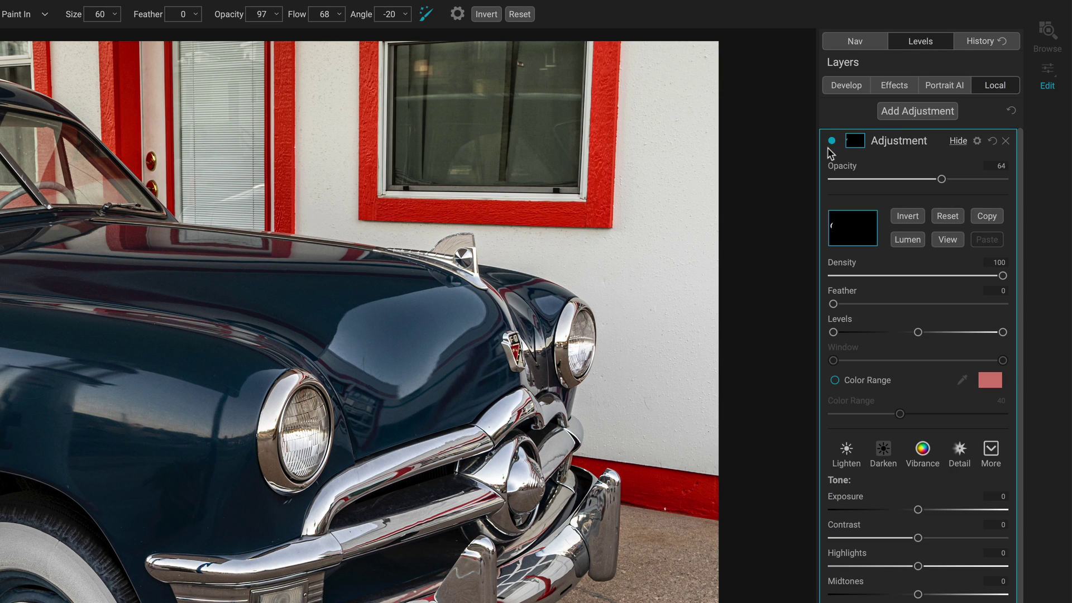
left_click(890, 85)
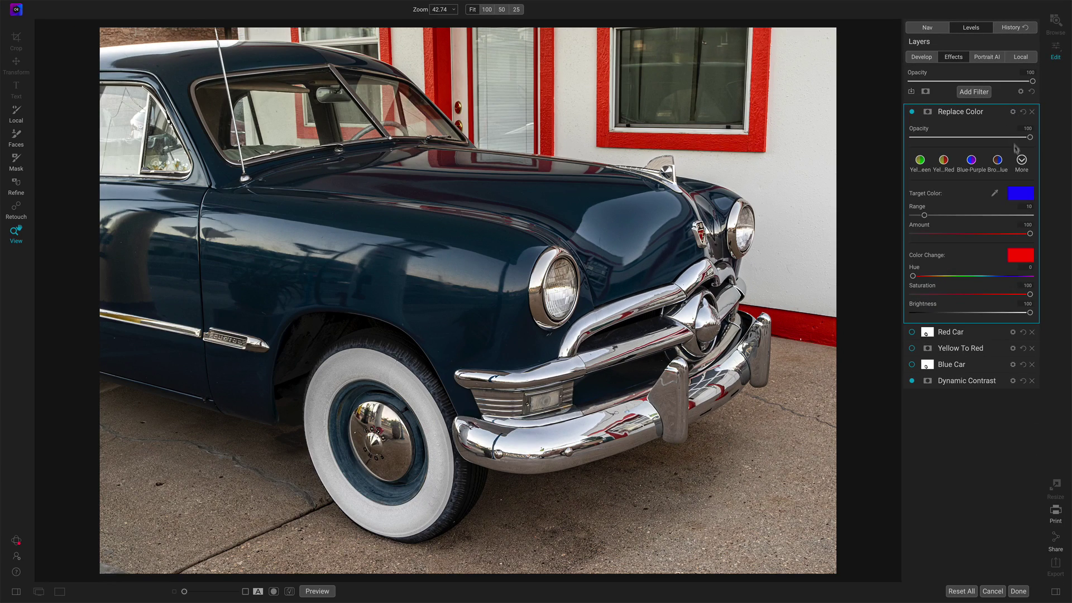
Apply the Yellow-Red style to the new Replace Color filter and check its effect on the photo
left_click(997, 240)
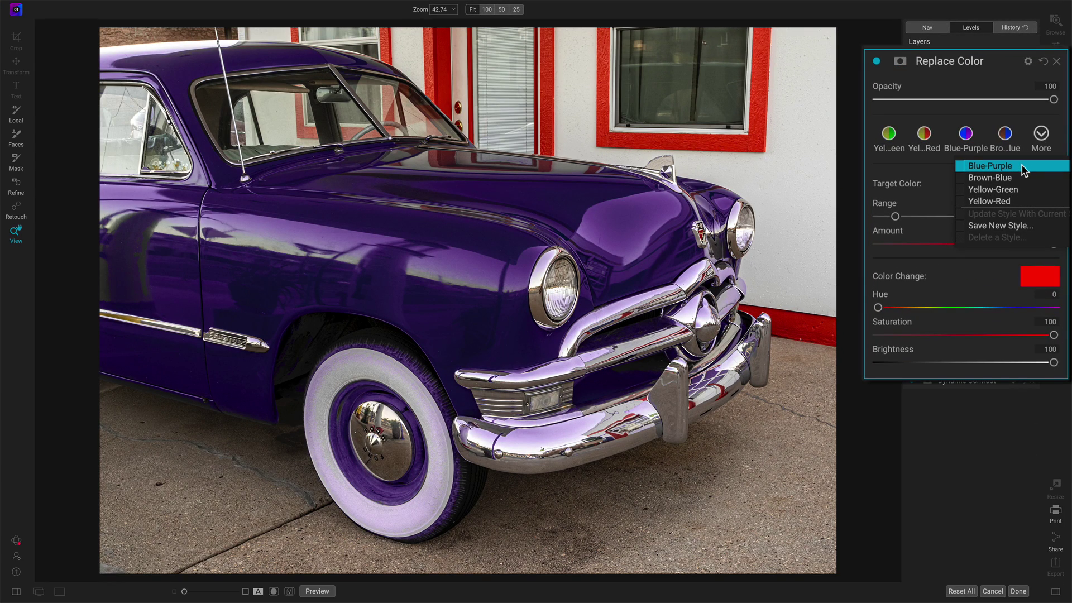
left_click(1016, 201)
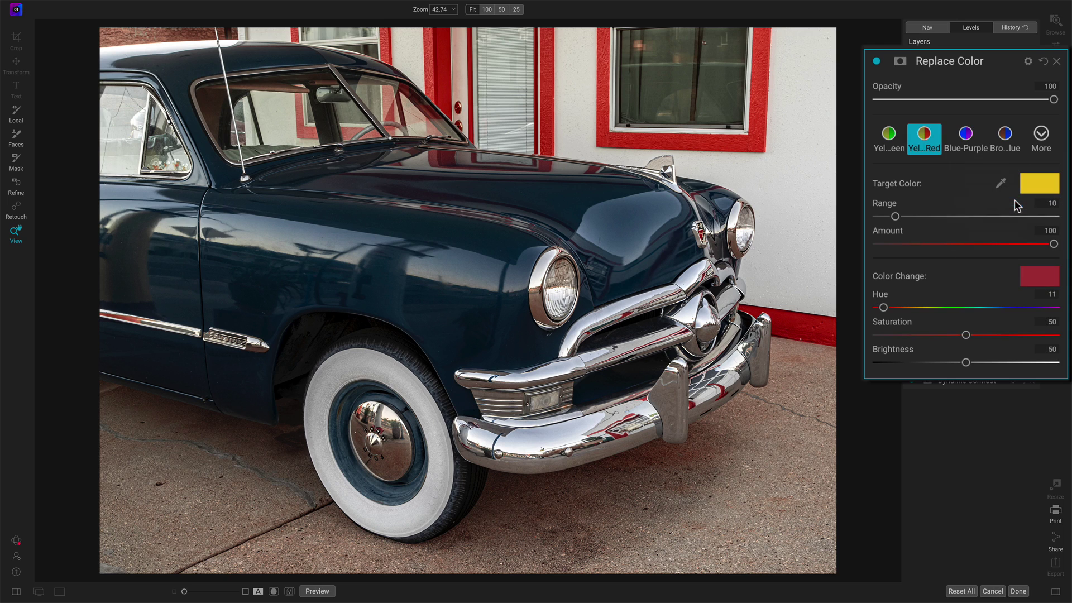
left_click(877, 62)
left_click(877, 62)
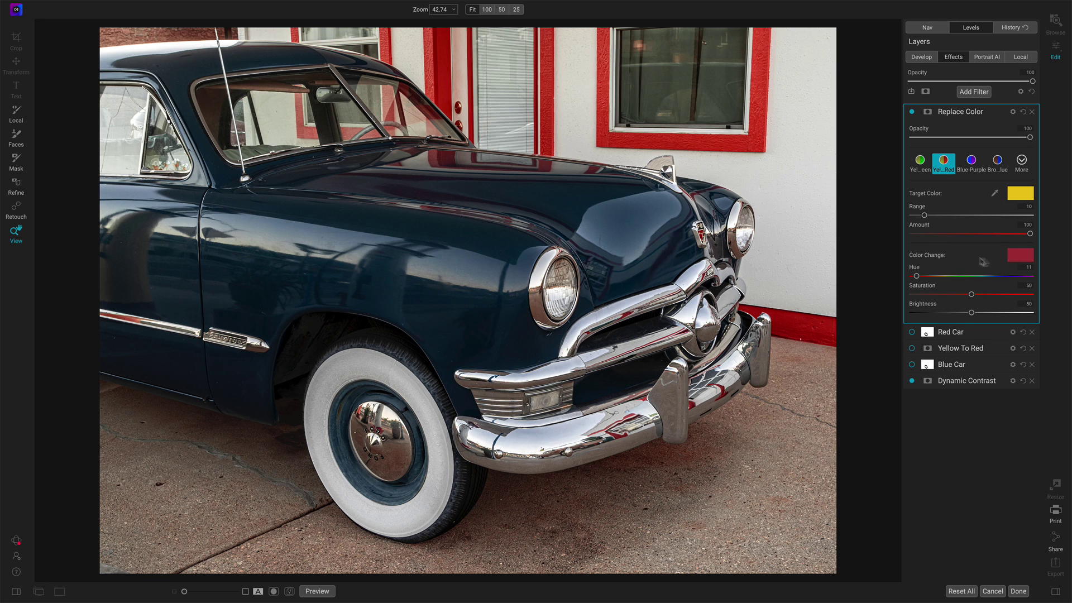
Compare the photo with and without the new Replace Color filter, leaving the filter turned off
left_click(913, 113)
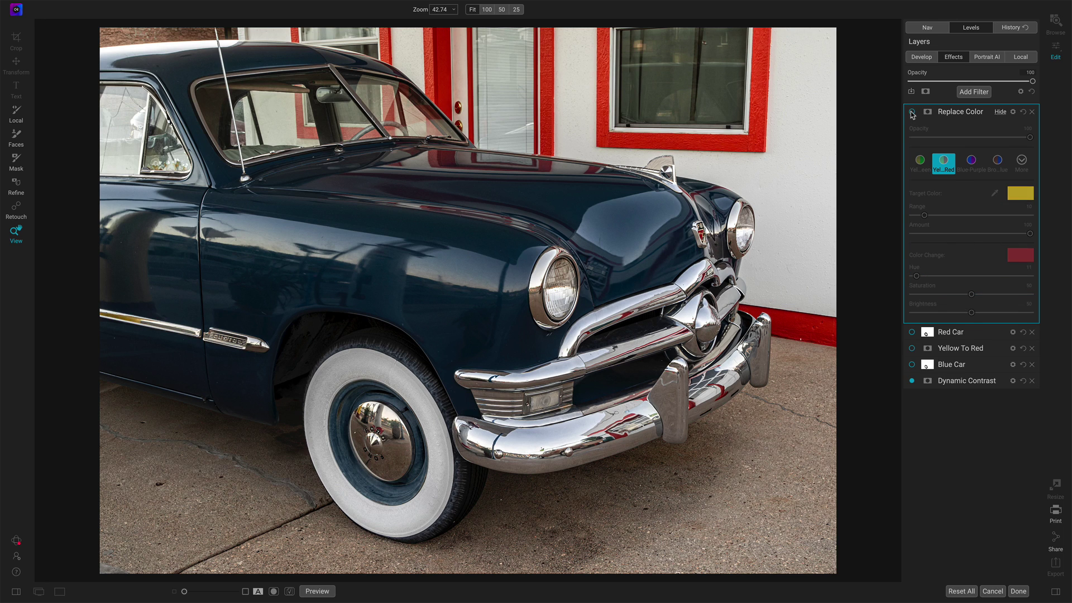
left_click(912, 112)
left_click(912, 113)
left_click(913, 113)
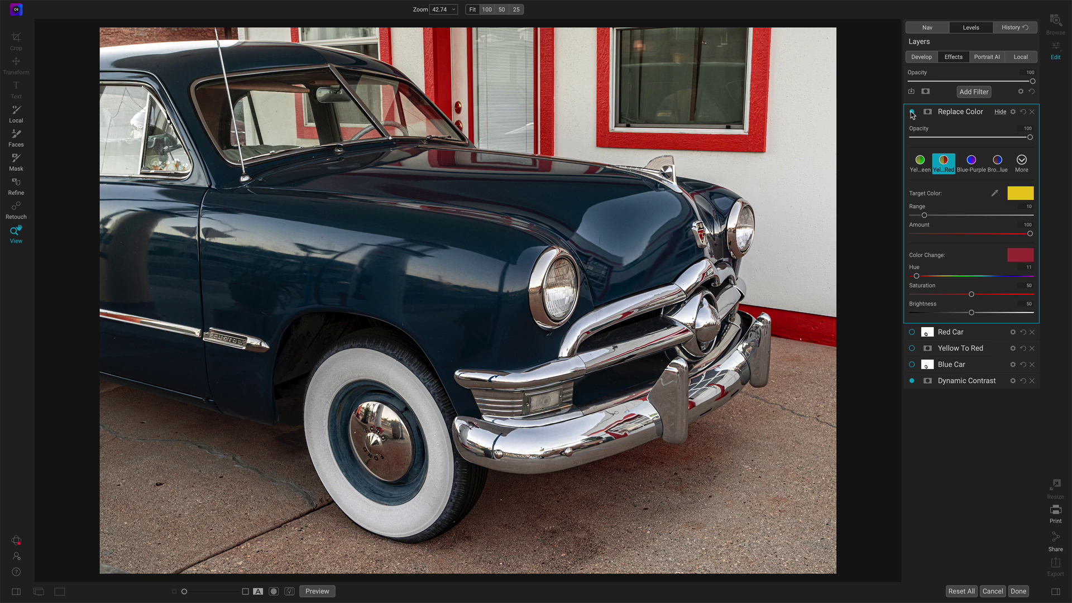
left_click(913, 113)
left_click(912, 113)
left_click(913, 112)
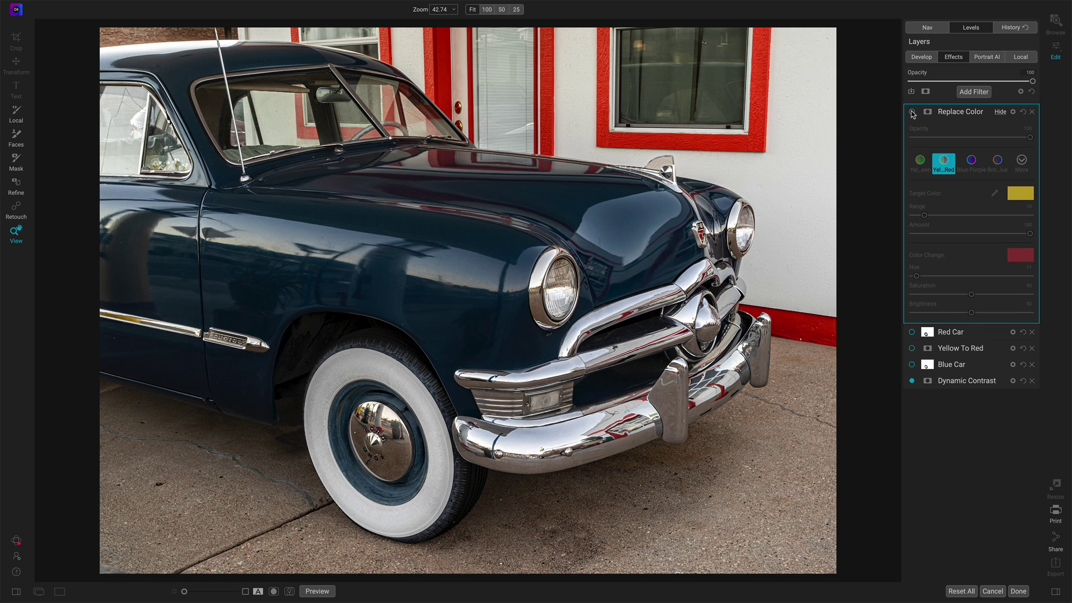
Turn on the Yellow To Red and Blue Car filters, and collapse the top adjustment in the local adjustments
left_click(913, 348)
left_click(913, 364)
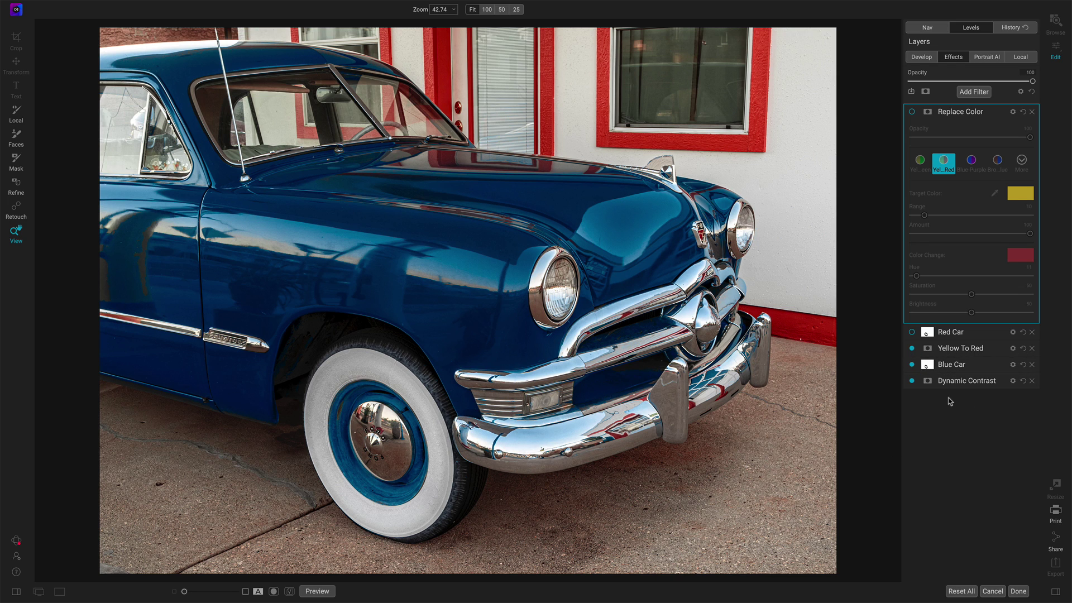
left_click(1020, 56)
left_click(998, 97)
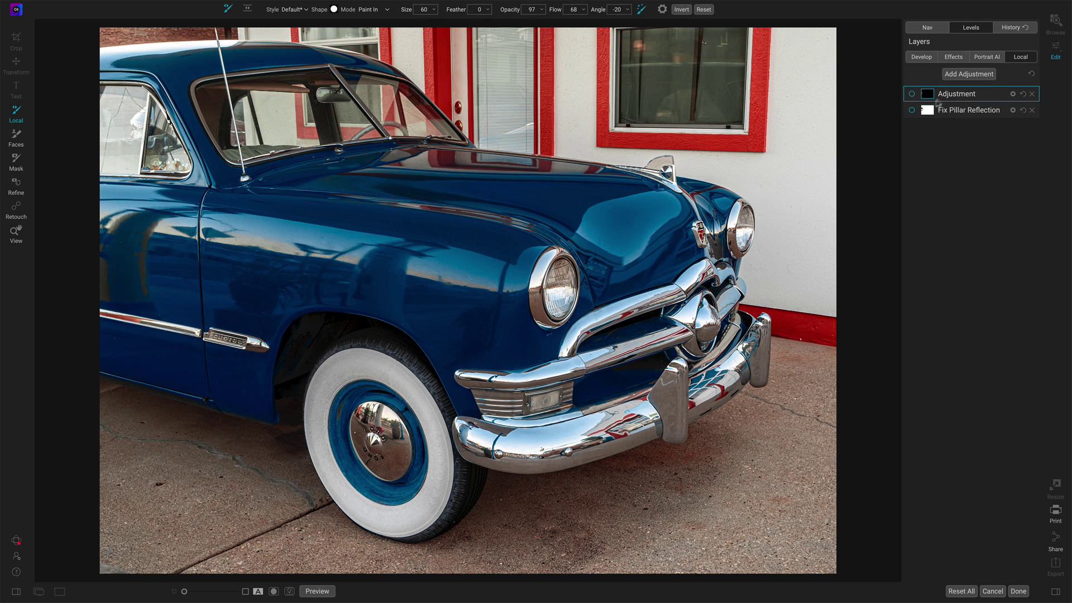